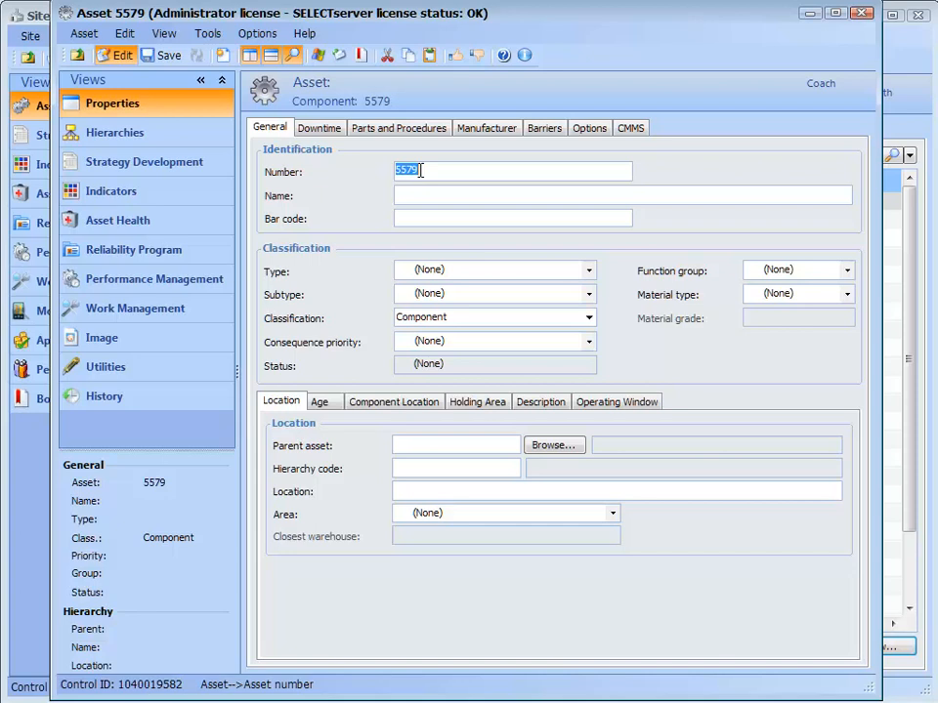
# Name asset 5579 "Tank" in its identification details
pyautogui.click(420, 171)
pyautogui.press('Tab')
pyautogui.write('Tank')
pyautogui.press('Tab')
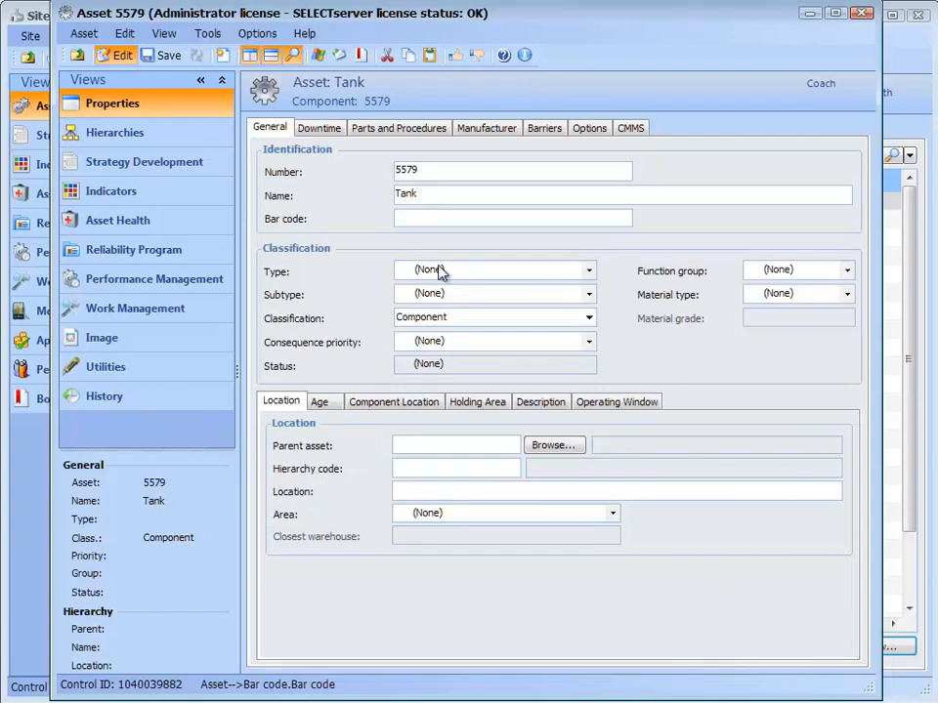
# Set the asset type to Tank / Vessel and view the tank-specific properties it offers
pyautogui.click(444, 273)
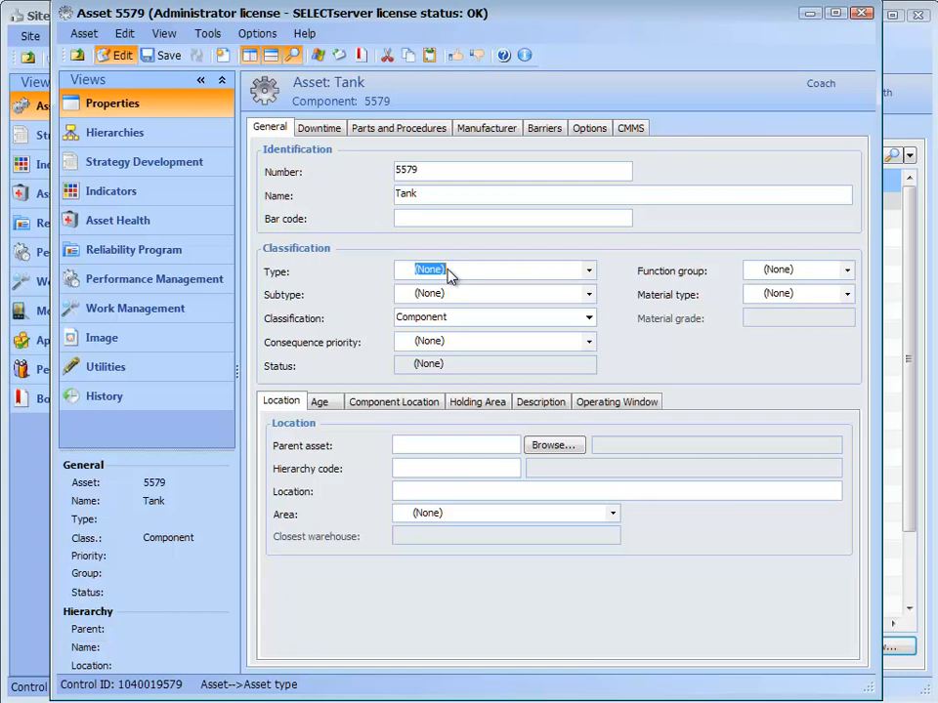
pyautogui.click(590, 272)
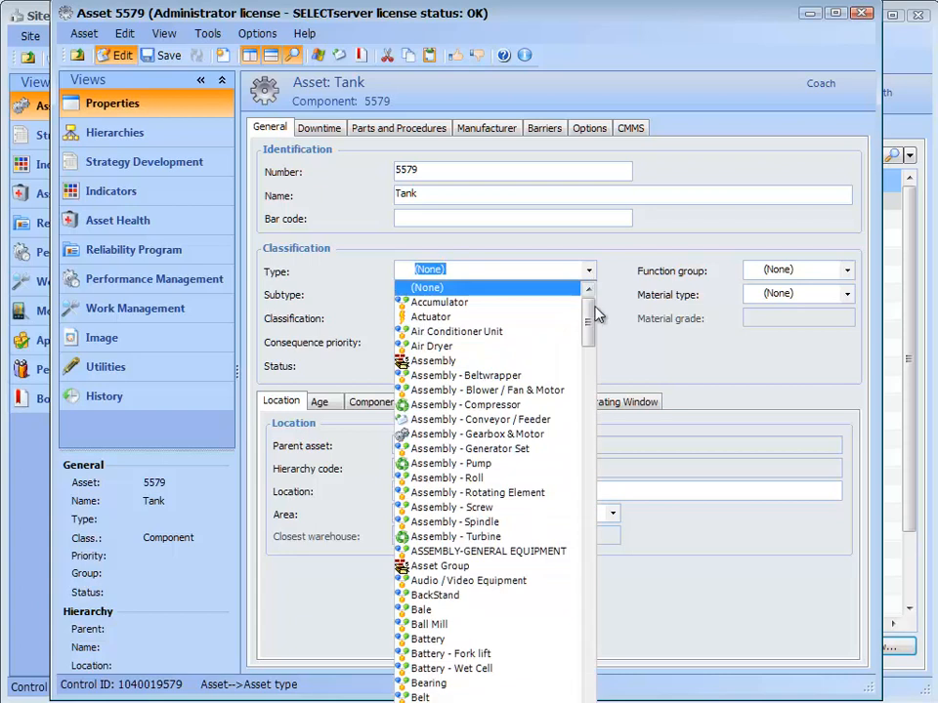
pyautogui.moveTo(589, 314); pyautogui.dragTo(571, 647)
pyautogui.click(469, 331)
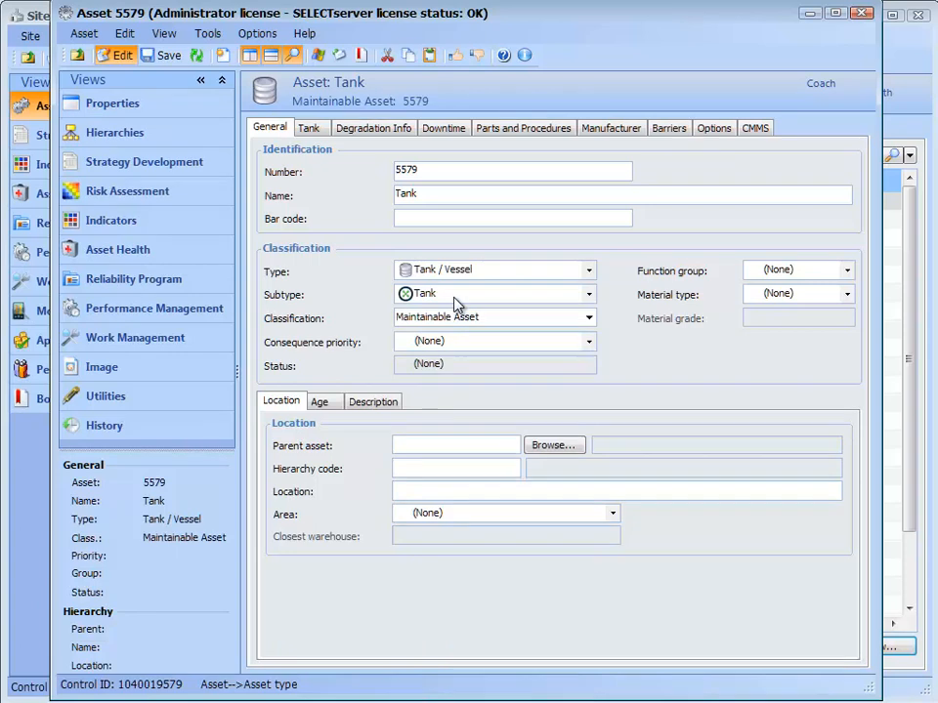
pyautogui.click(319, 136)
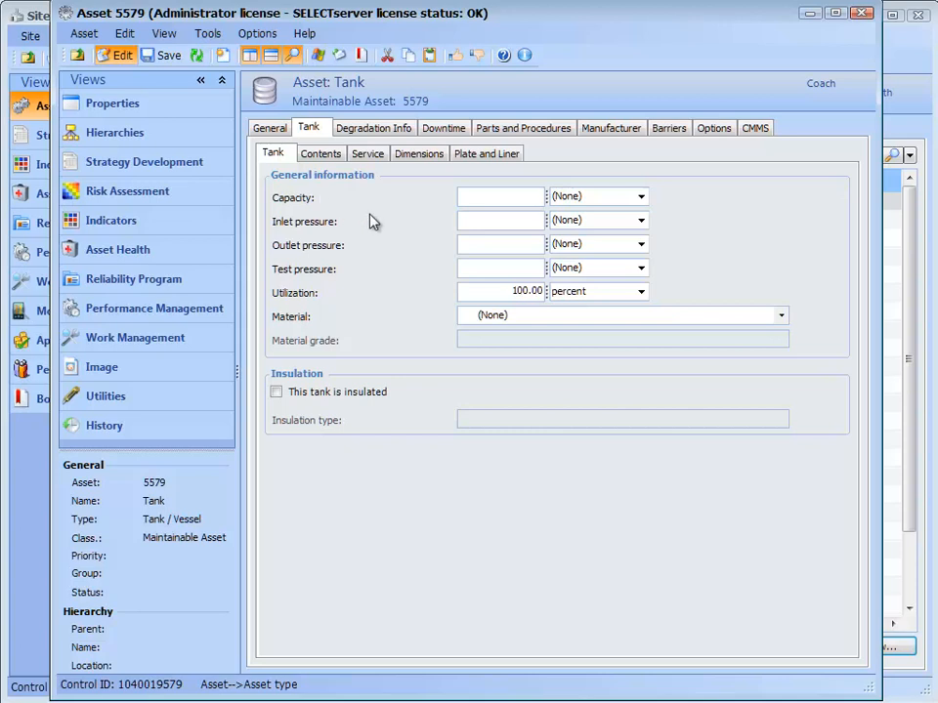
pyautogui.click(270, 130)
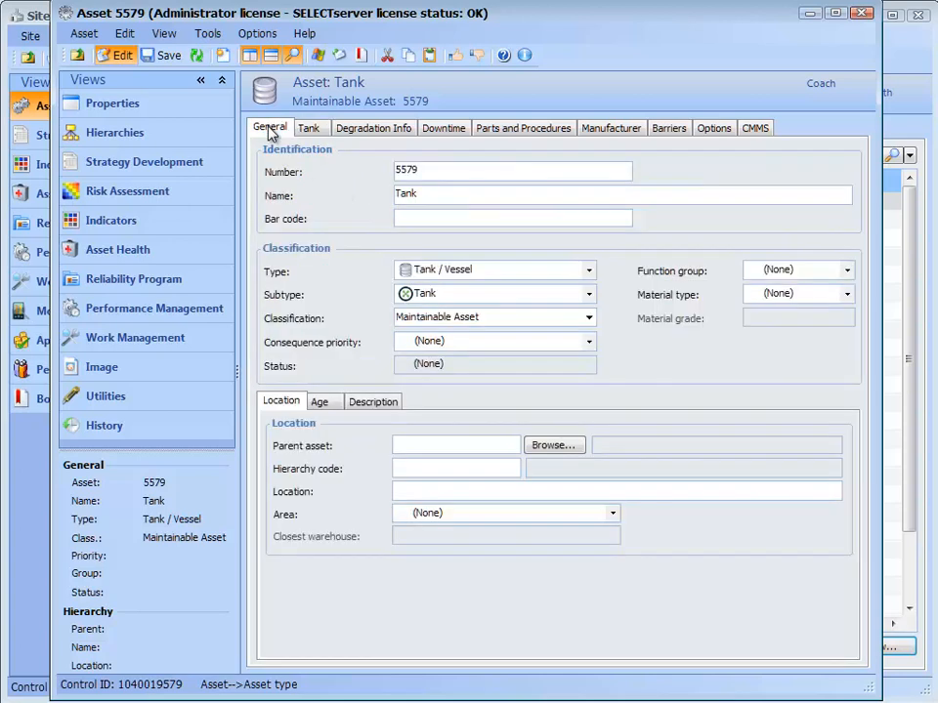
# Set the asset type to Tank and the consequence priority to 0 - To be Analyzed
pyautogui.click(590, 272)
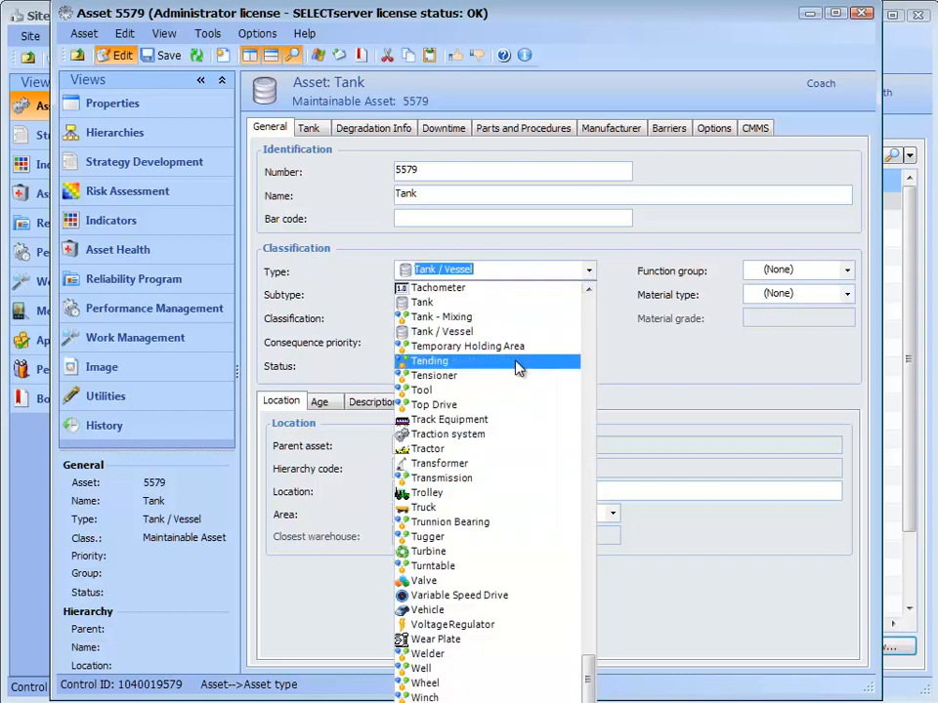
pyautogui.click(409, 303)
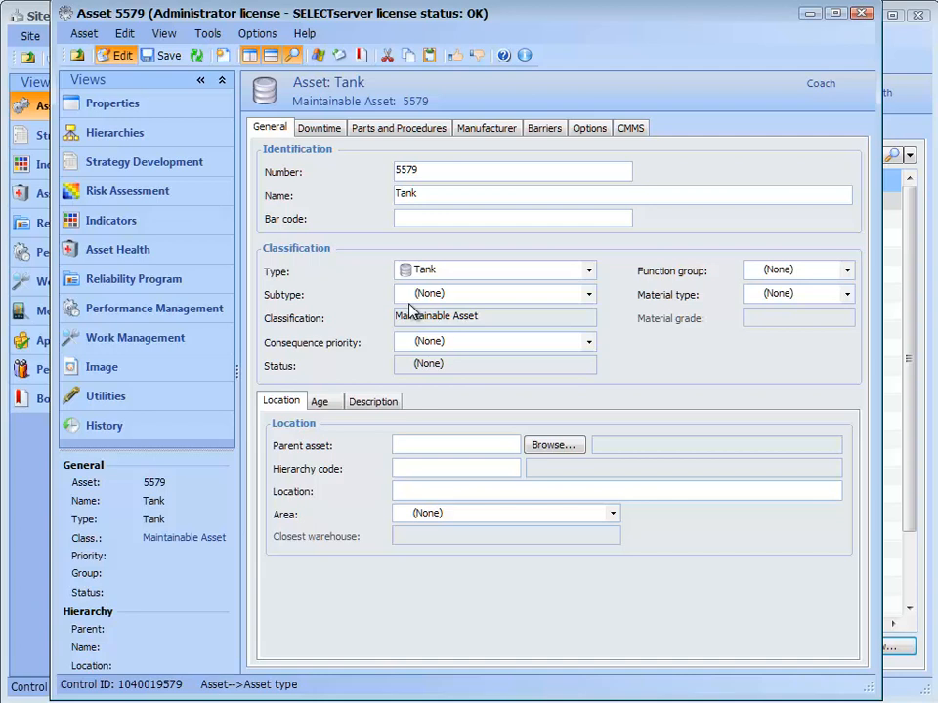
pyautogui.click(592, 347)
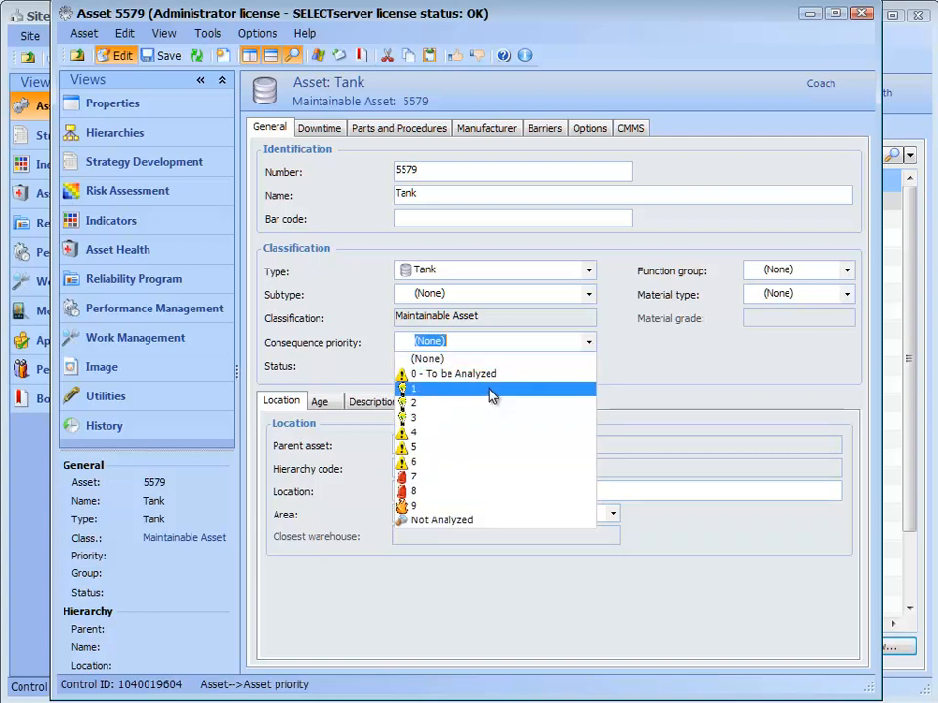
pyautogui.click(492, 375)
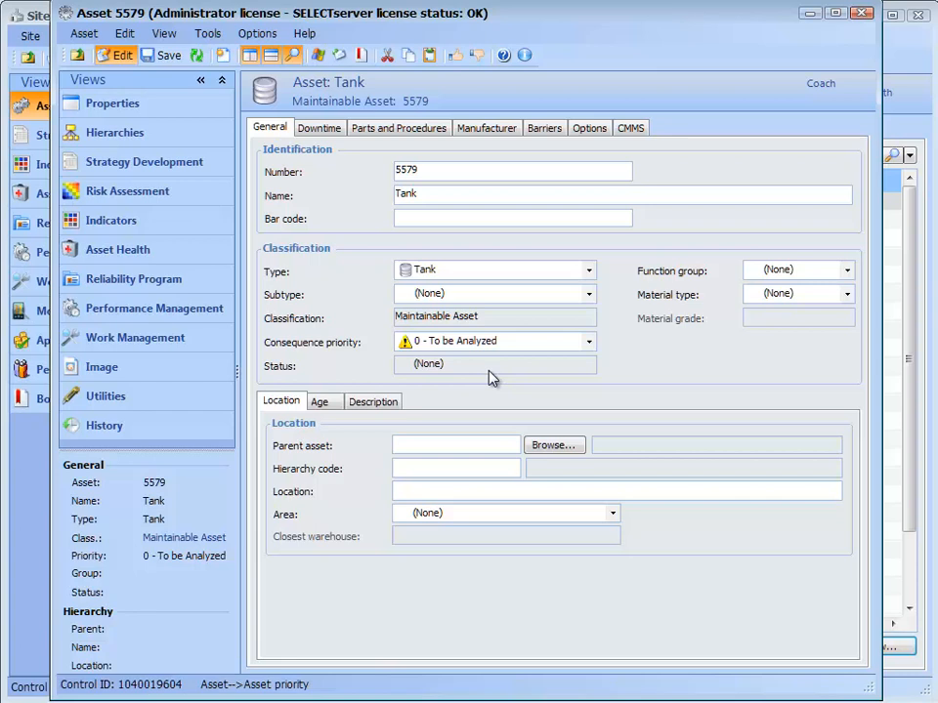
pyautogui.click(842, 278)
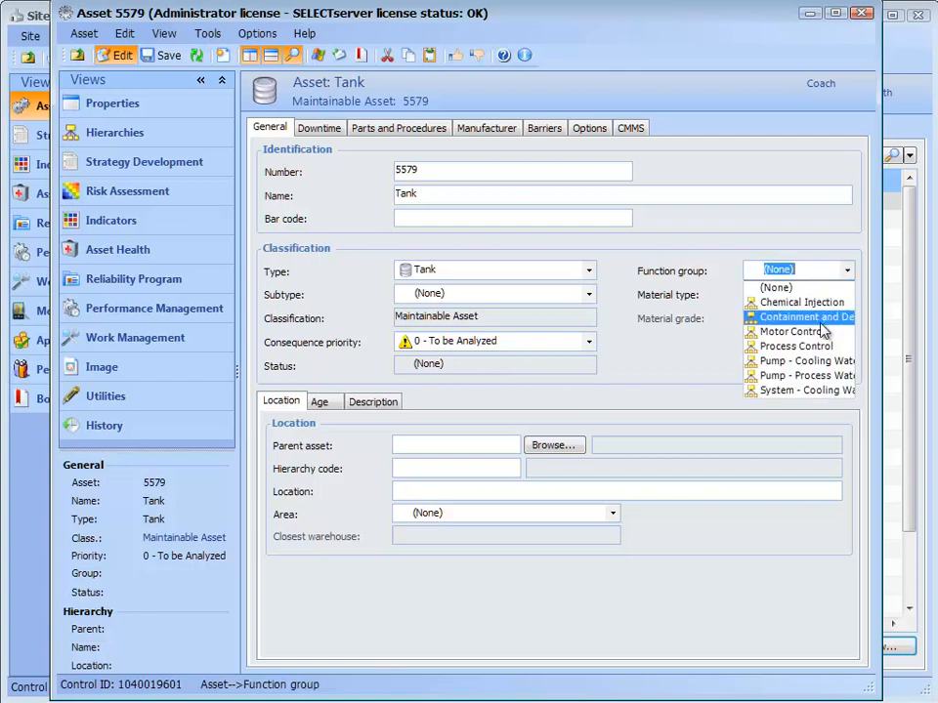
pyautogui.click(821, 273)
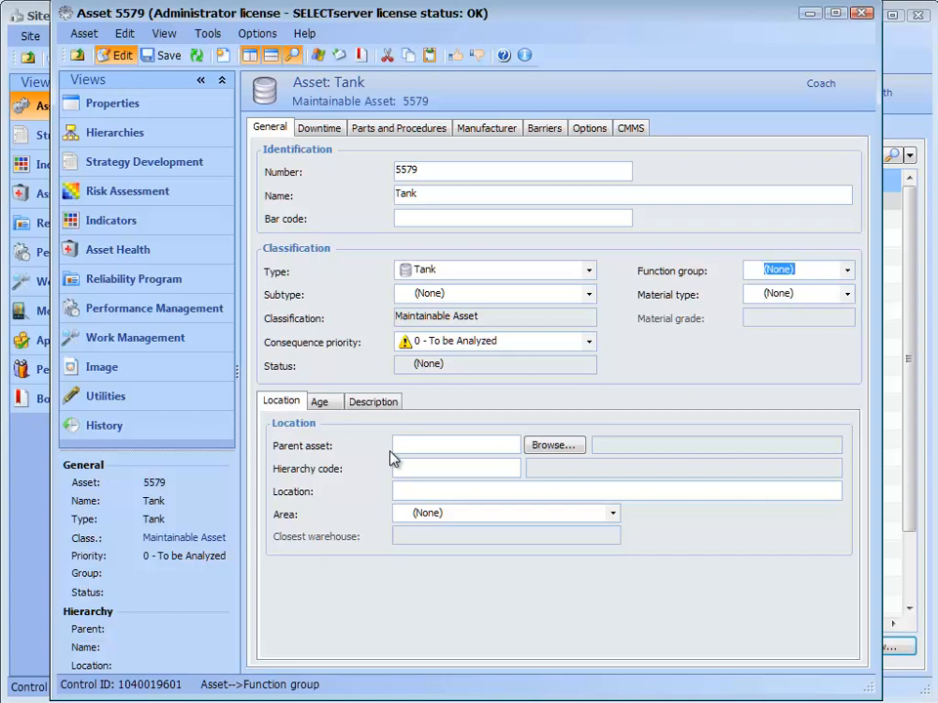
# Assign Water & Steam System 5466 as the parent asset and enter TANK as the hierarchy code
pyautogui.click(554, 446)
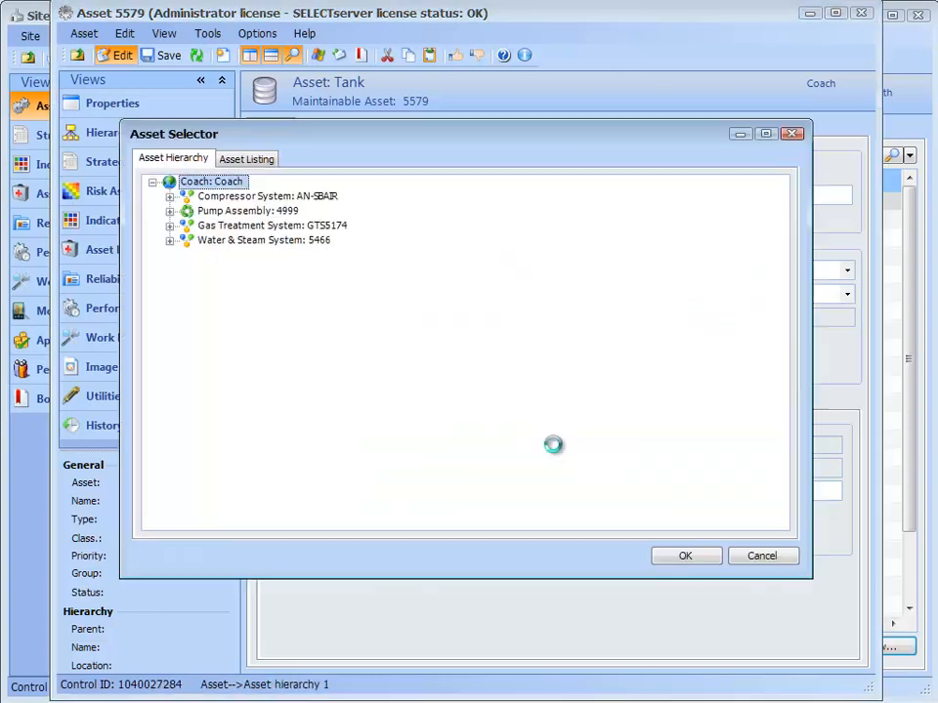
pyautogui.click(216, 242)
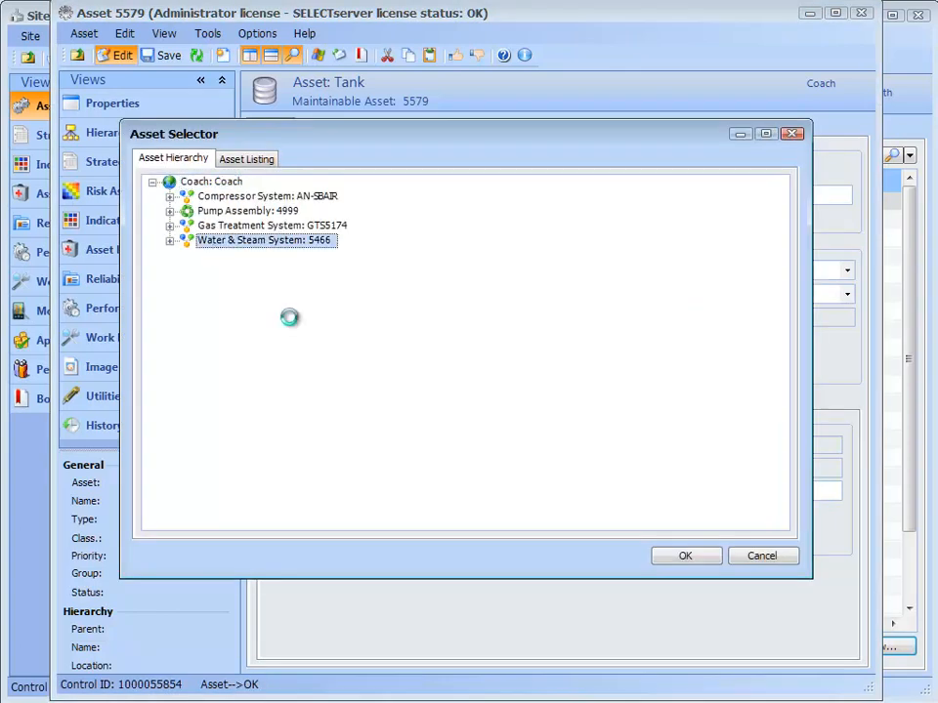
pyautogui.click(673, 557)
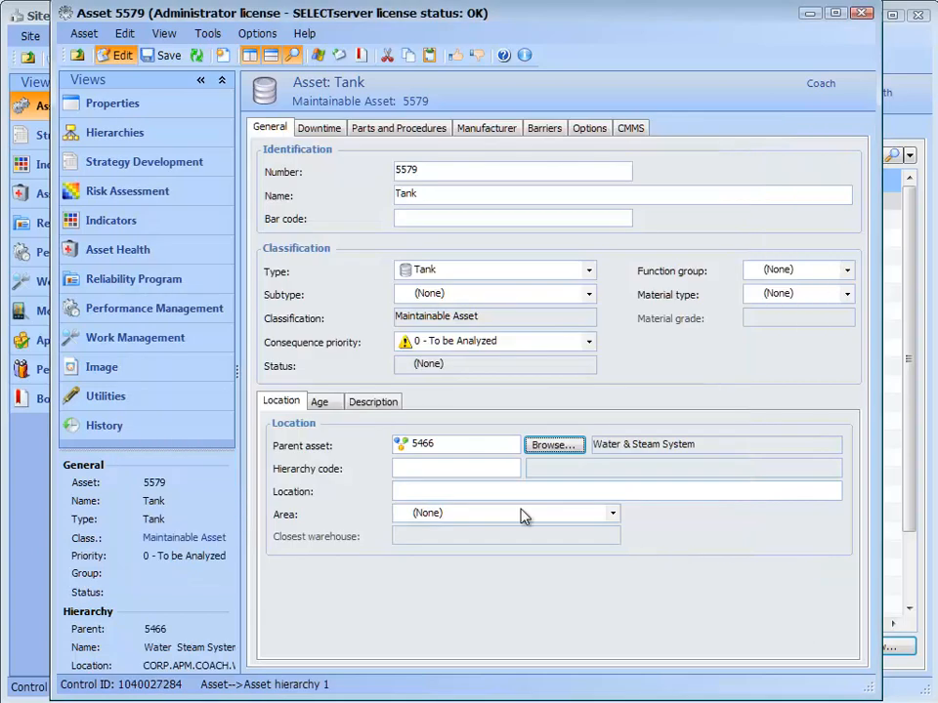
pyautogui.click(409, 470)
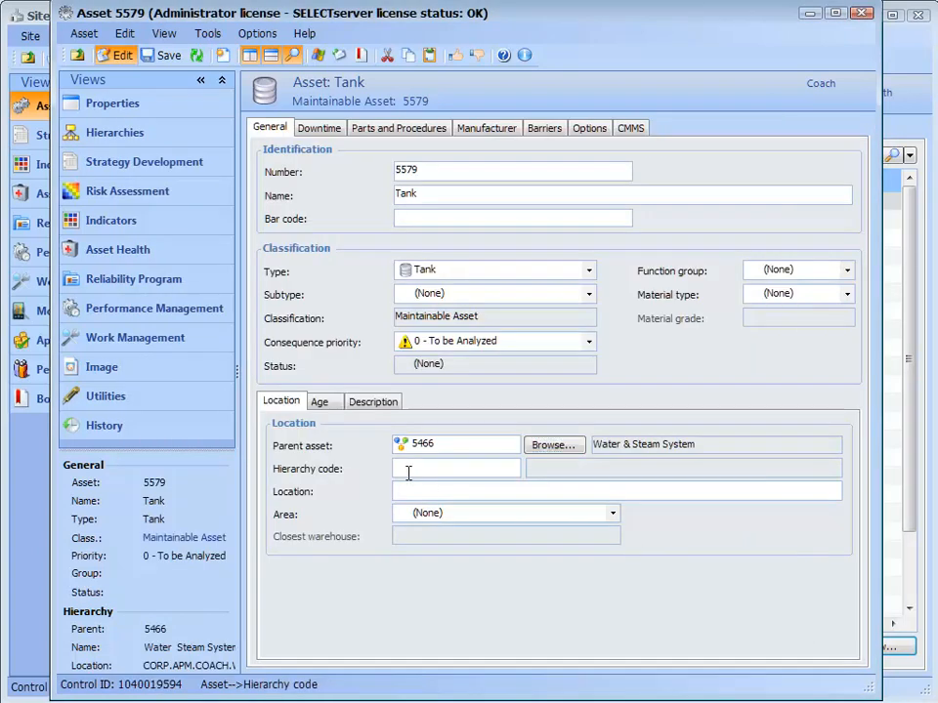
pyautogui.write('TANK')
pyautogui.click(406, 491)
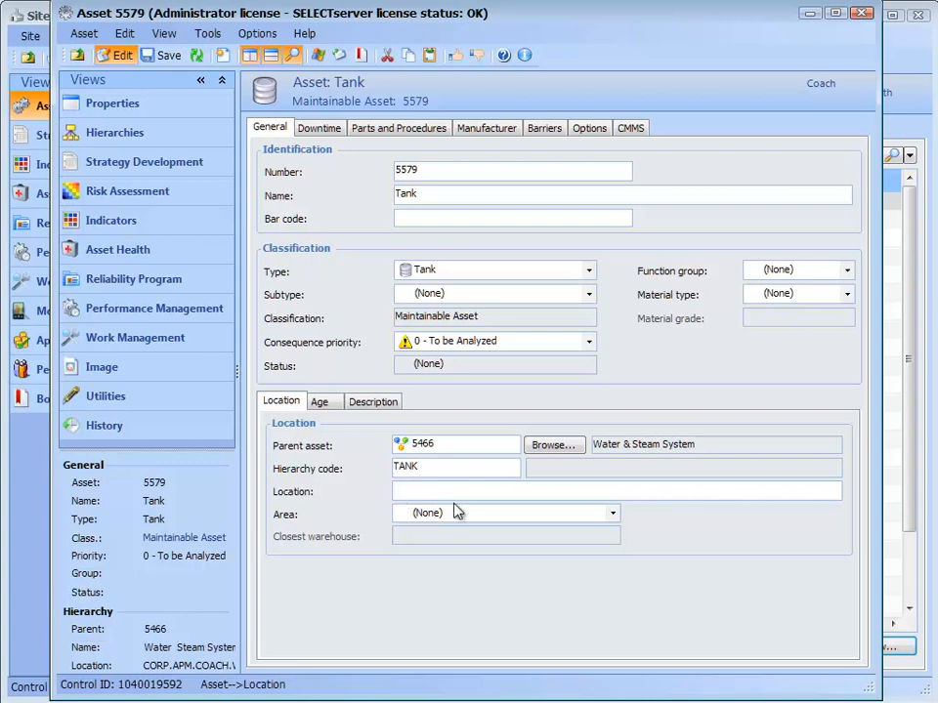
pyautogui.click(539, 521)
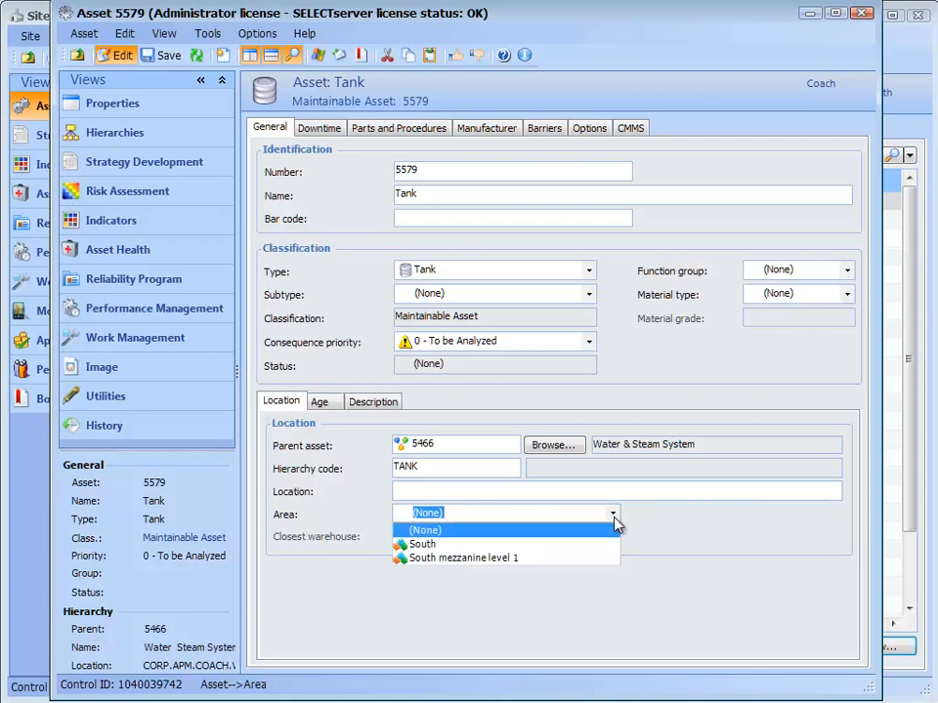
pyautogui.click(550, 528)
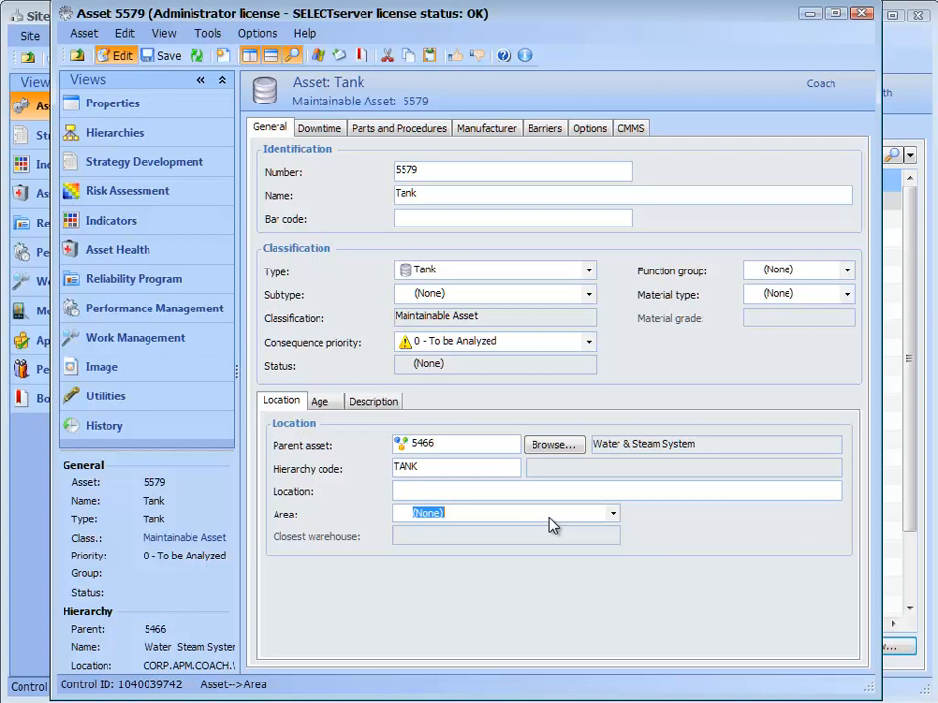
# Pick Thursday, August 08, 2013 as the asset's expected replacement date and try to change its year to 2033
pyautogui.click(318, 403)
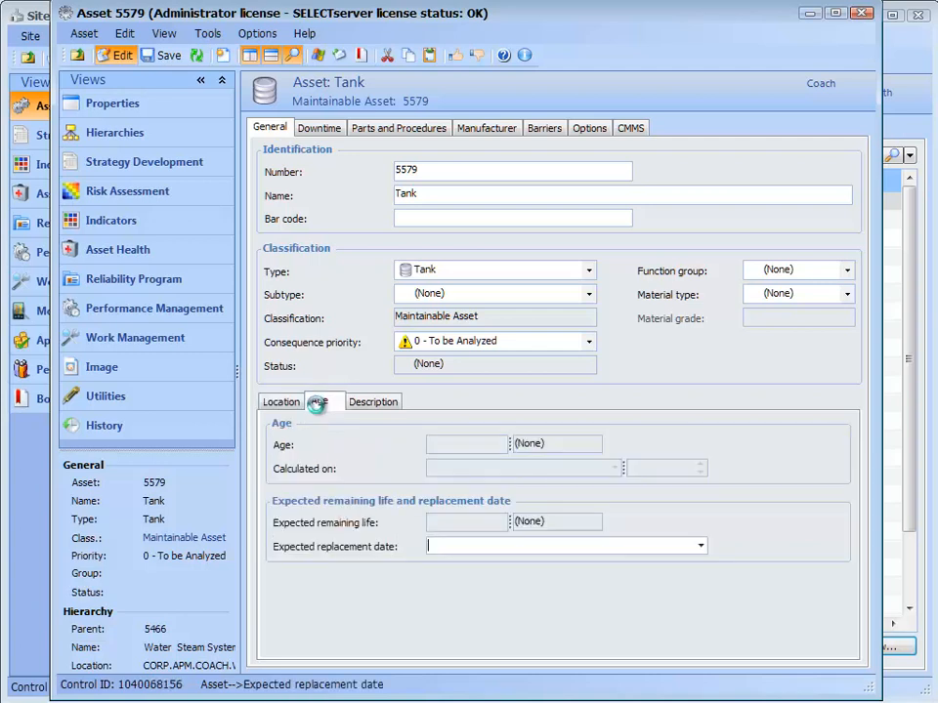
pyautogui.click(446, 547)
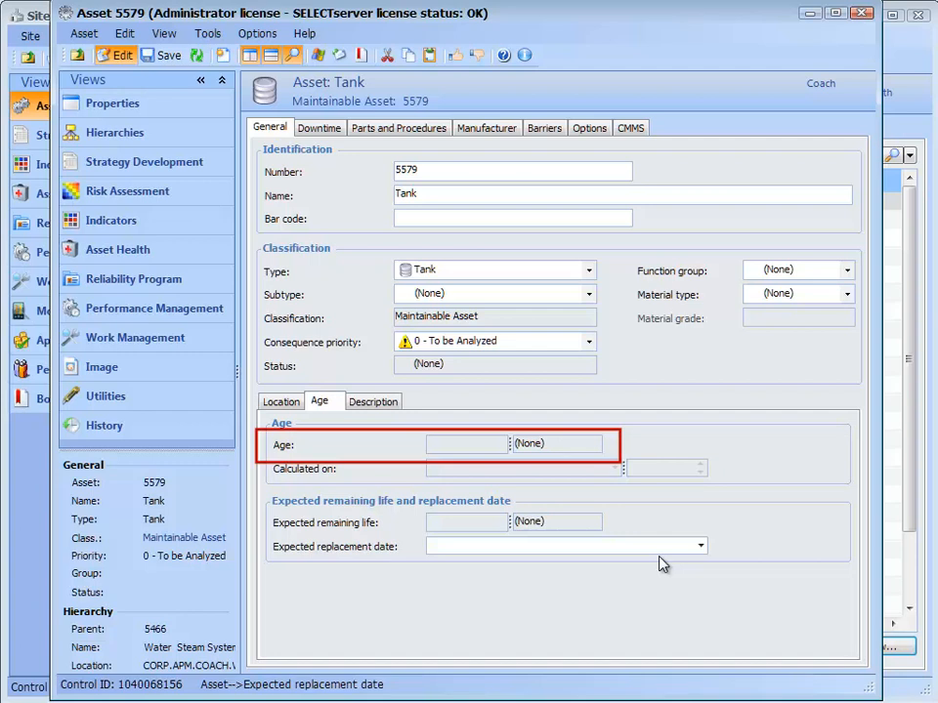
pyautogui.click(695, 550)
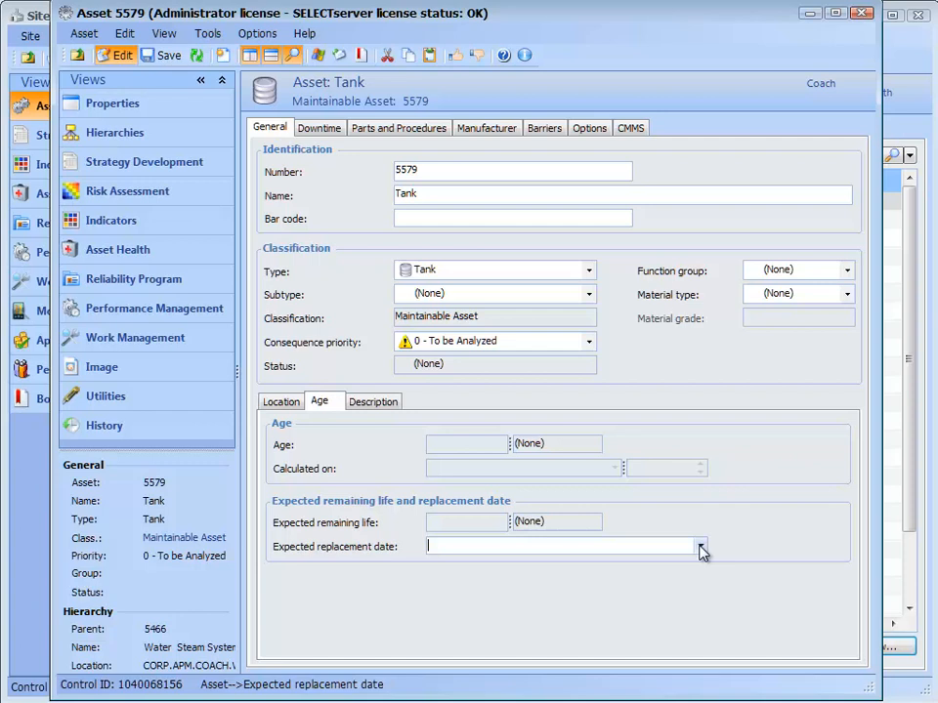
pyautogui.click(701, 548)
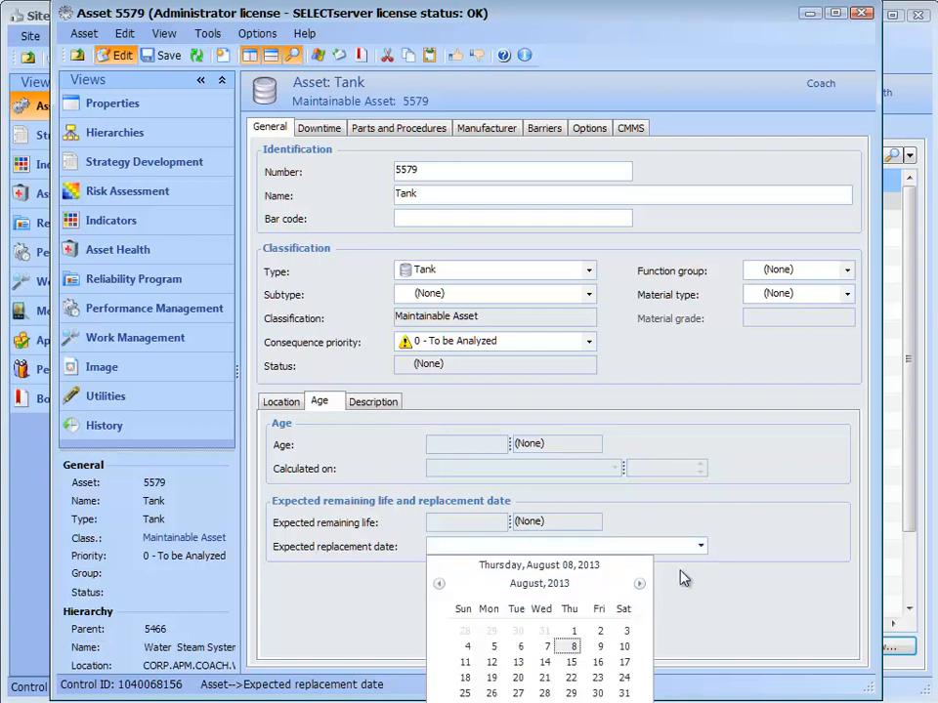
pyautogui.click(700, 547)
pyautogui.click(700, 547)
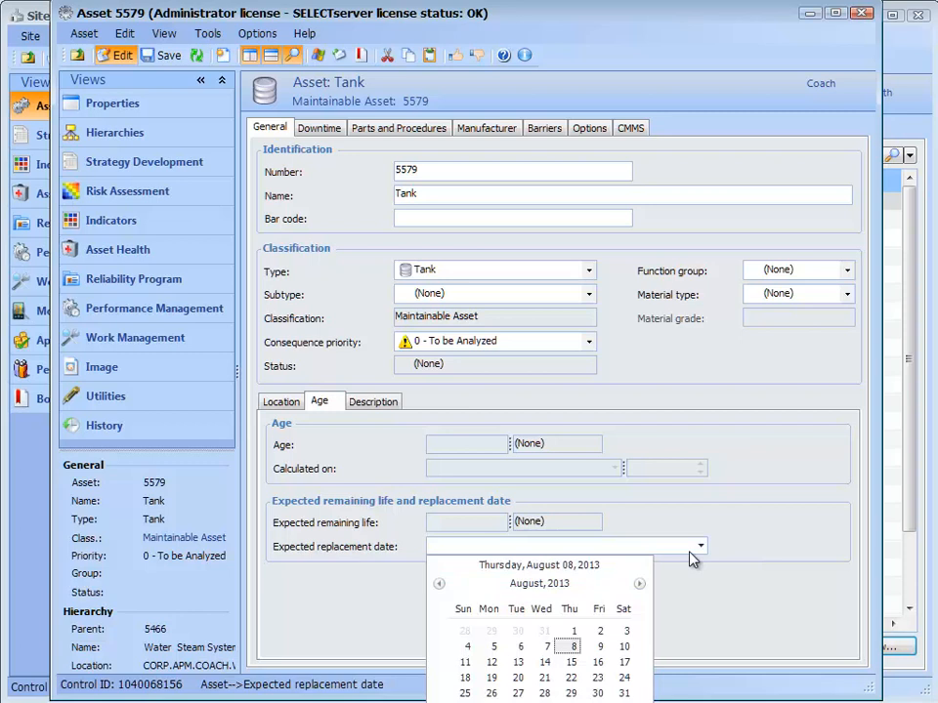
pyautogui.click(575, 650)
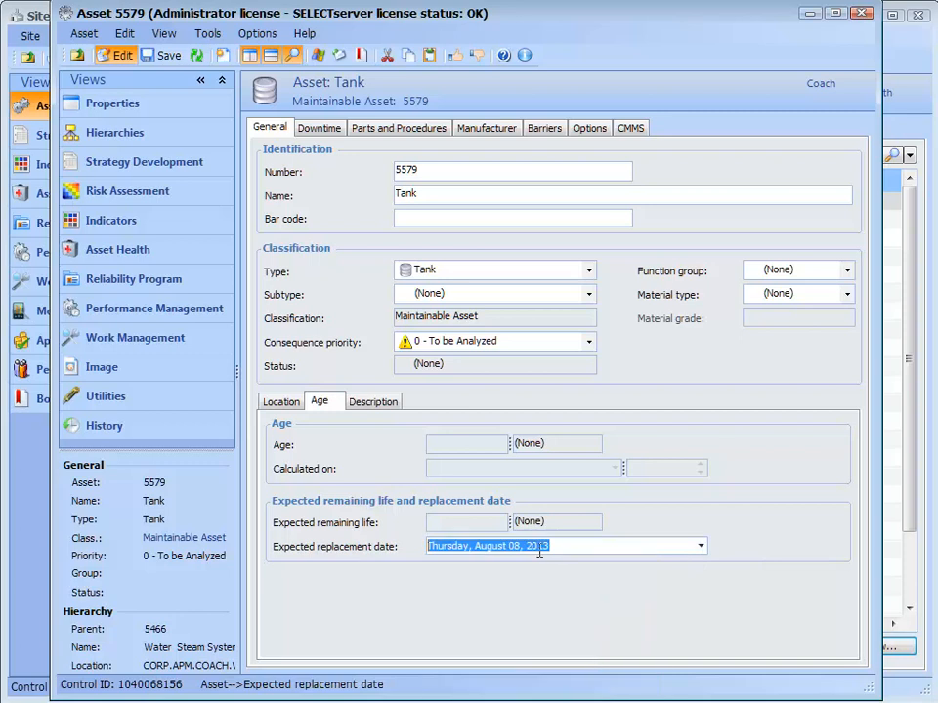
pyautogui.moveTo(537, 546); pyautogui.dragTo(550, 548)
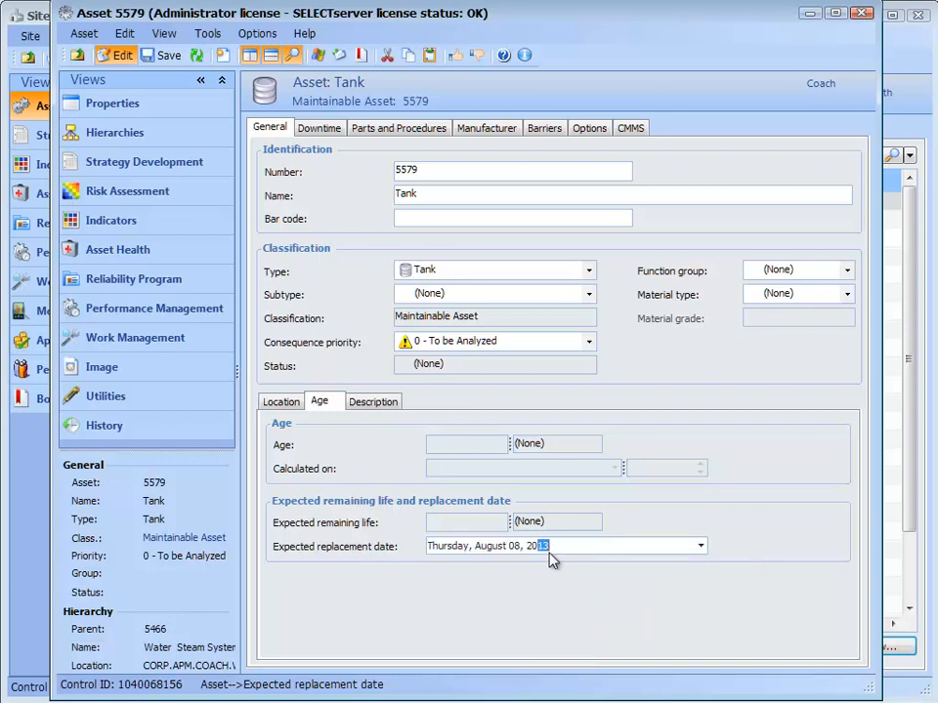
pyautogui.write('33')
pyautogui.press('Tab')
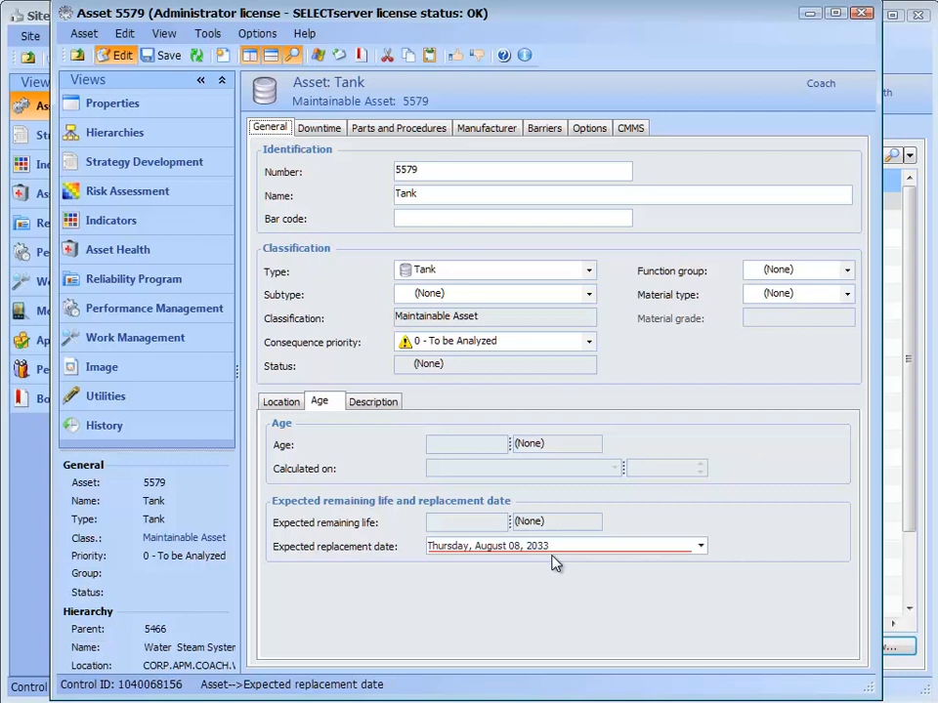
# Choose August 8, 2033 from the calendar as the asset's expected replacement date
pyautogui.click(700, 548)
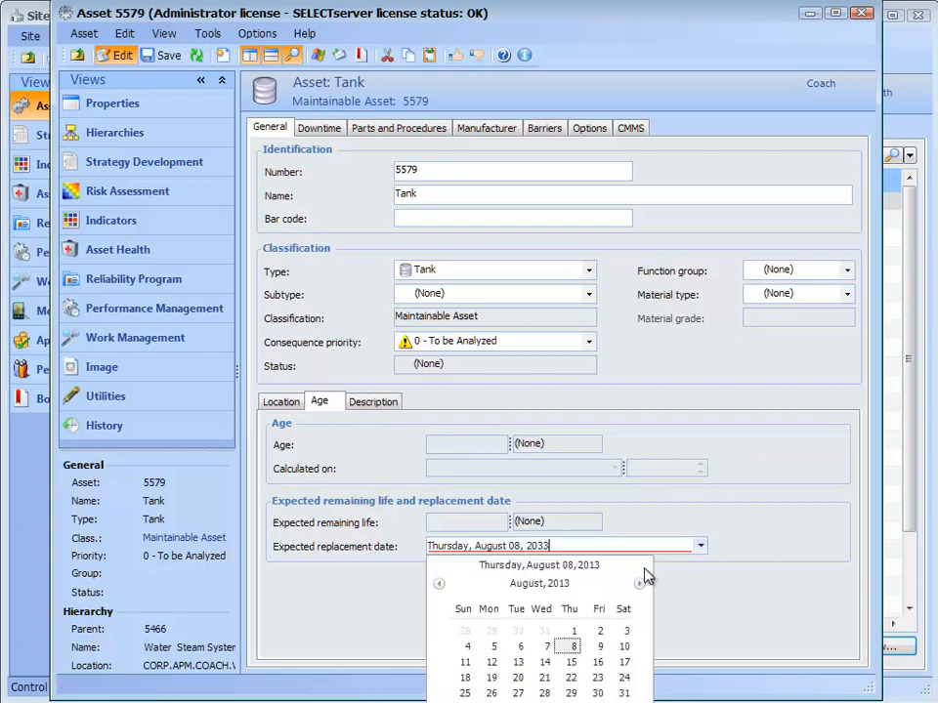
pyautogui.click(558, 585)
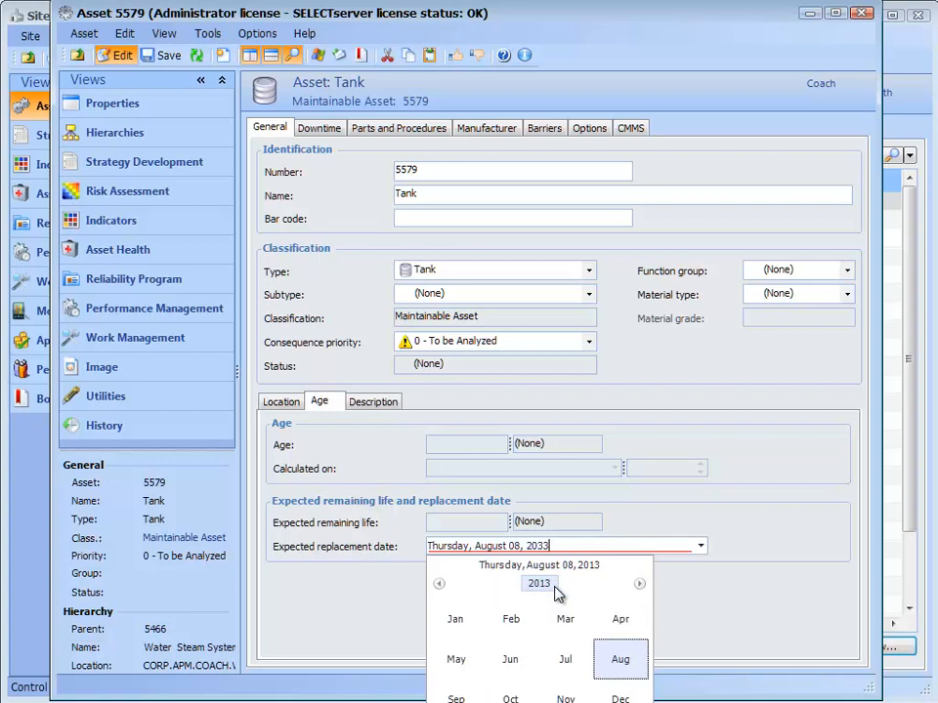
pyautogui.click(541, 586)
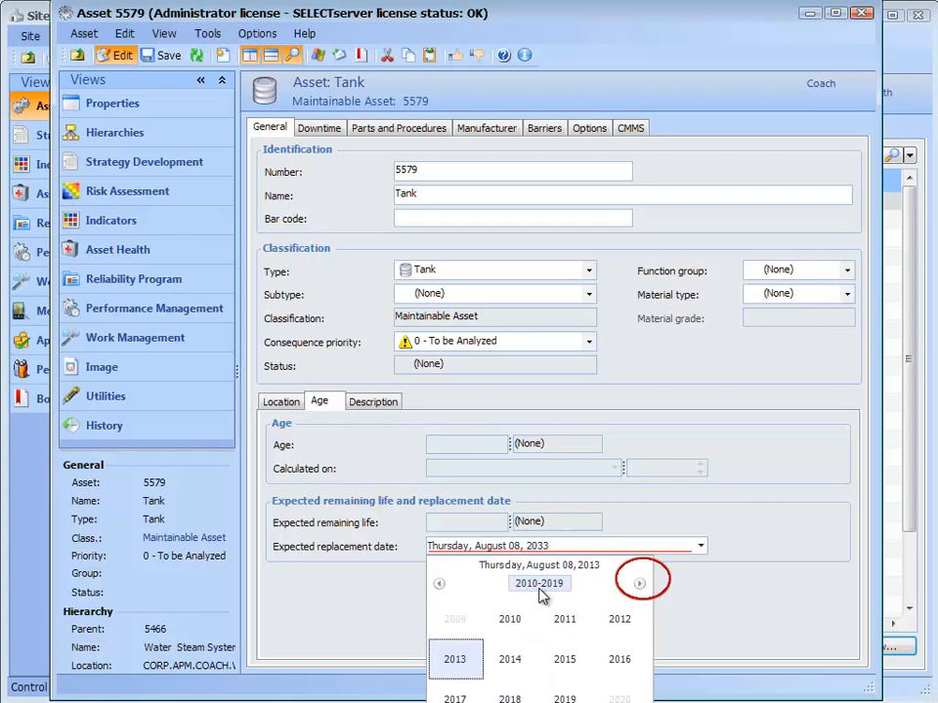
pyautogui.click(639, 584)
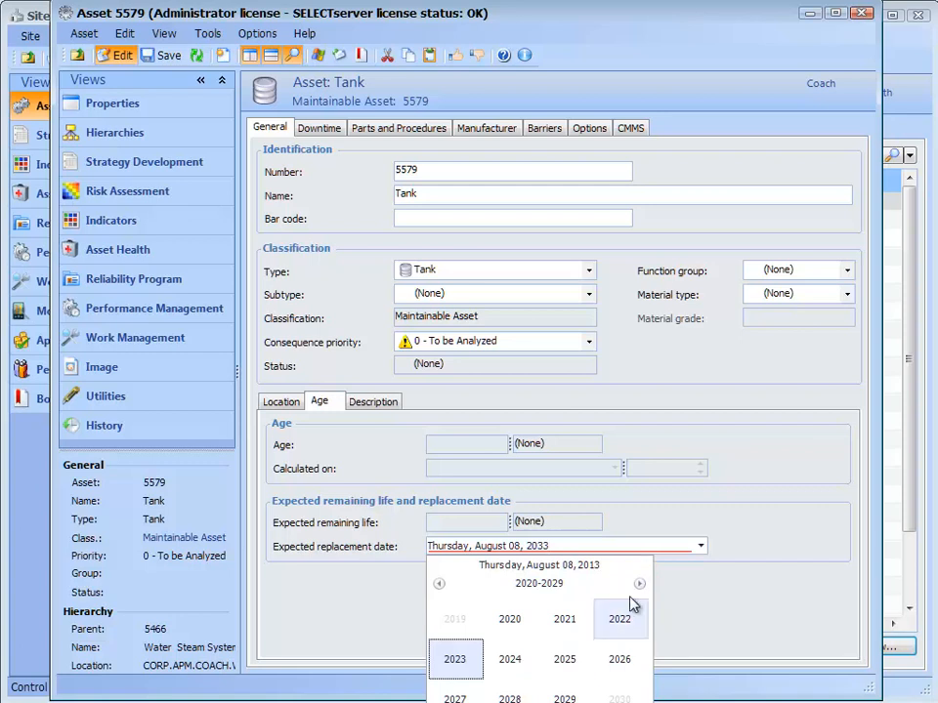
pyautogui.click(640, 585)
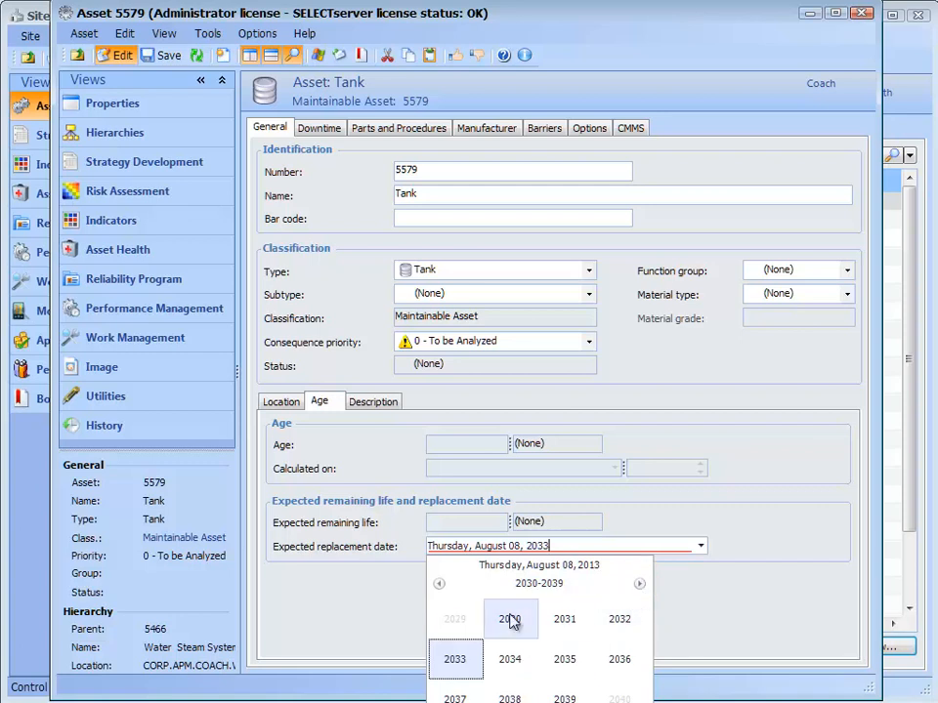
pyautogui.click(455, 664)
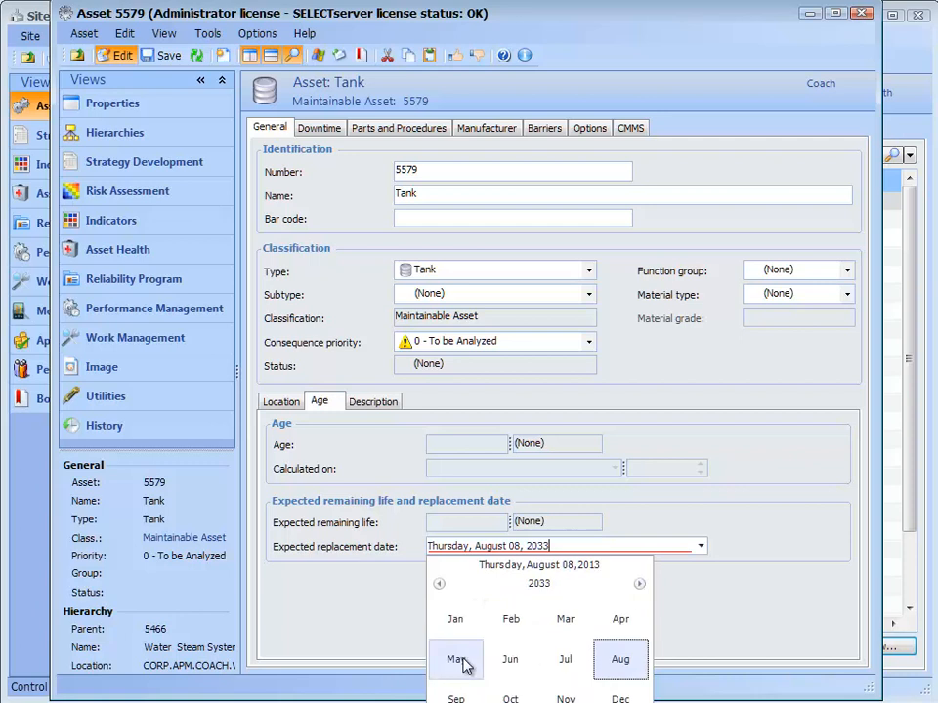
pyautogui.click(631, 668)
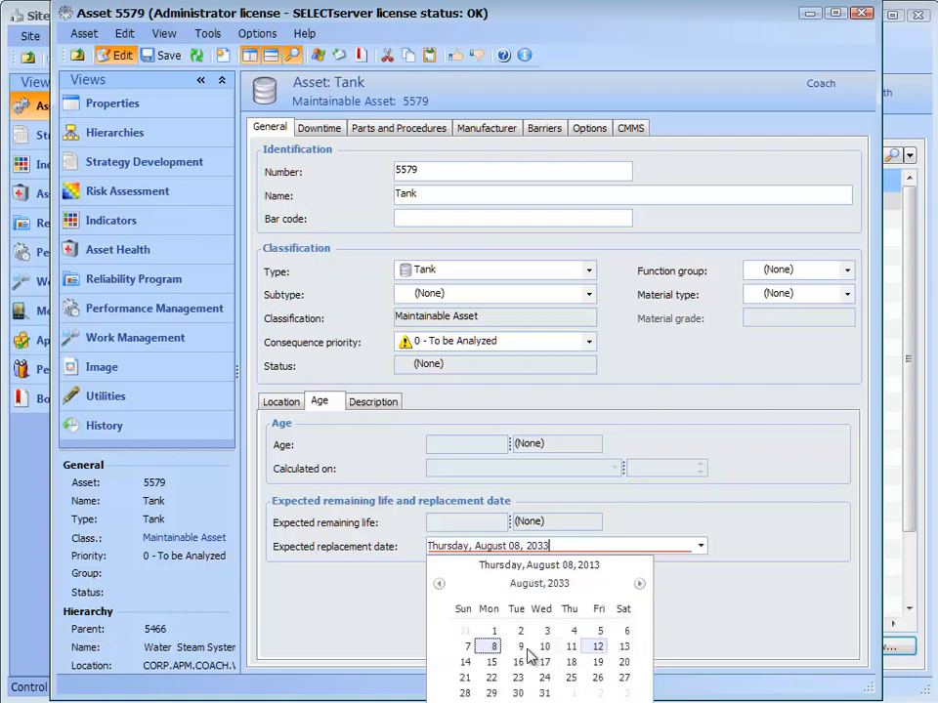
pyautogui.click(487, 645)
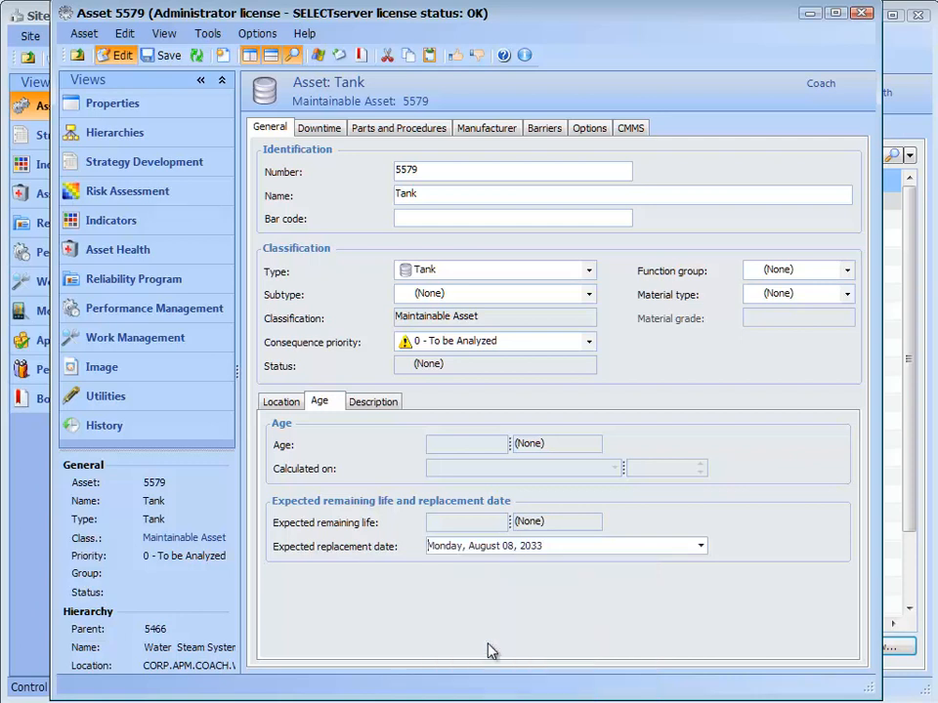
# Check the asset's description and downtime cost settings, and attach the Standard lock-out / tag-out Procedure to the Tank asset
pyautogui.click(389, 404)
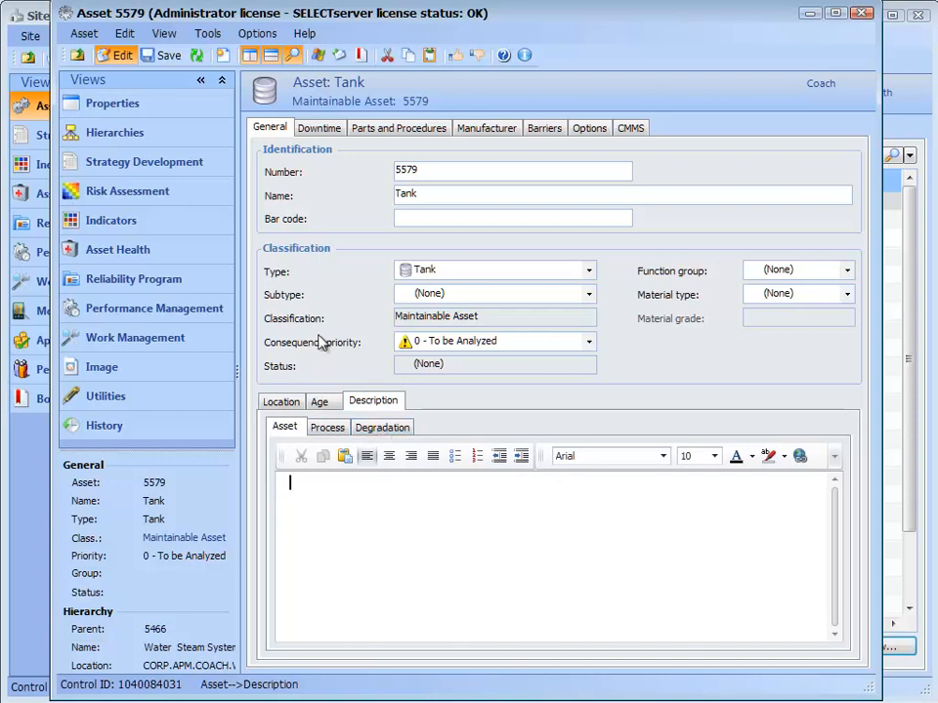
pyautogui.click(317, 130)
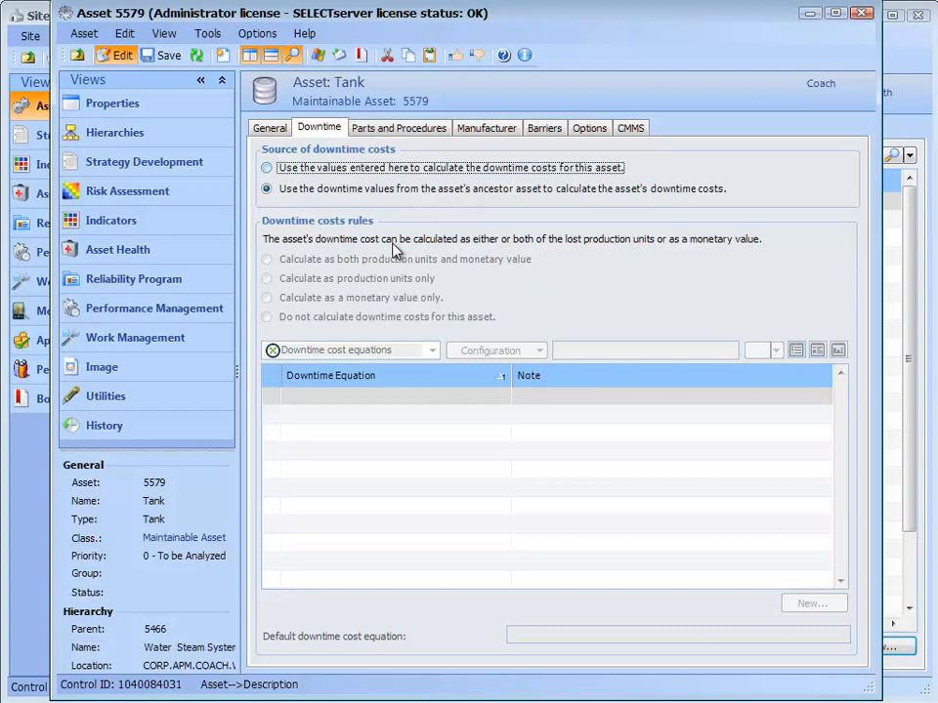
pyautogui.click(424, 129)
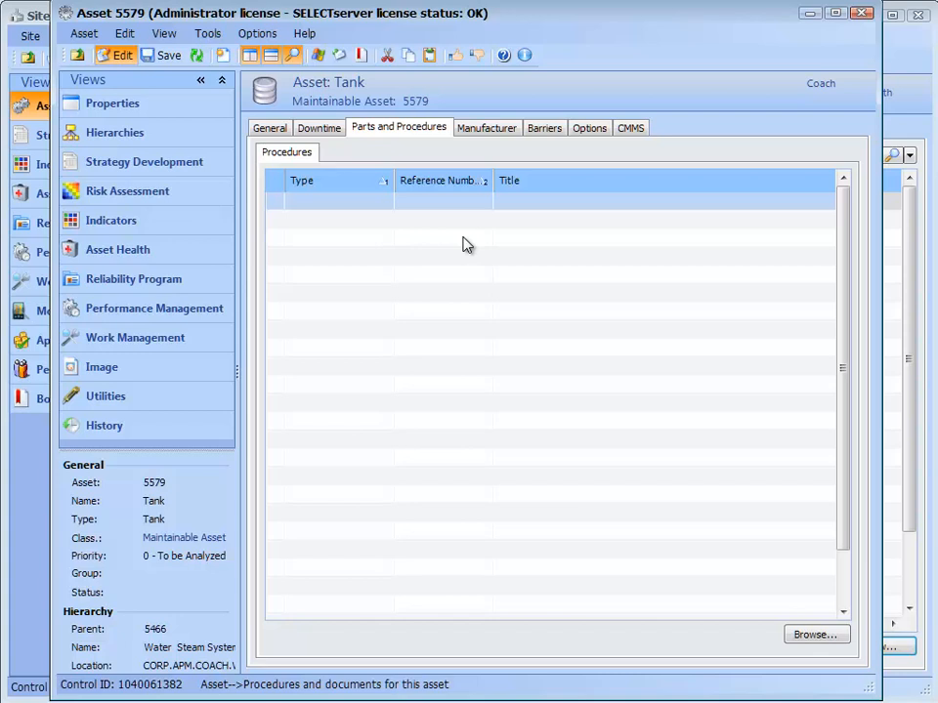
pyautogui.click(826, 636)
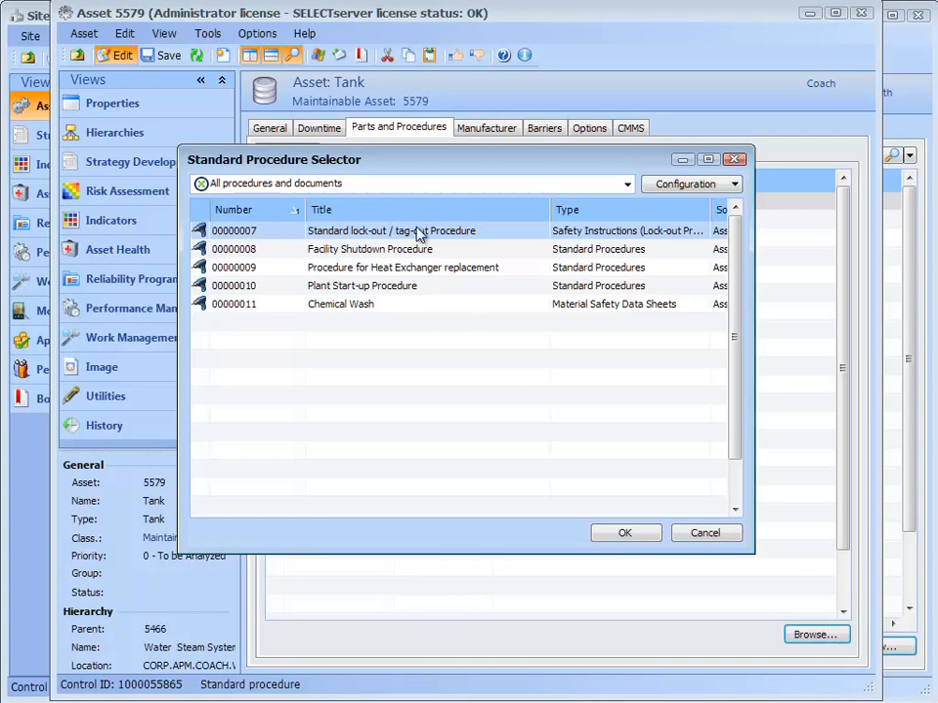
pyautogui.click(626, 536)
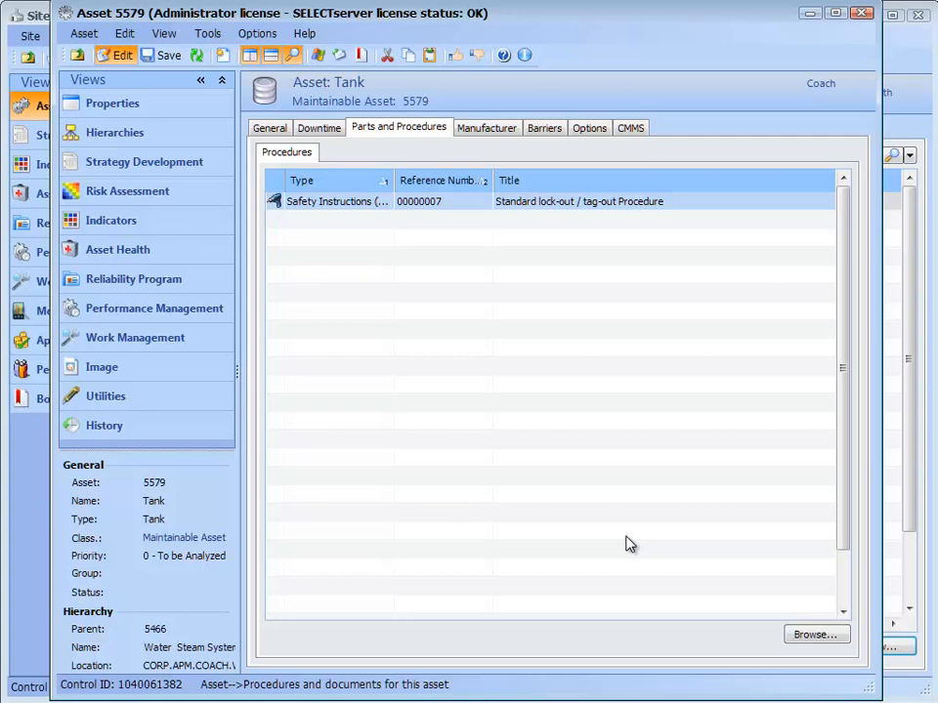
# Set the asset's manufacturer to CARRIER CORP and enter T-12324 as its serial number
pyautogui.click(497, 129)
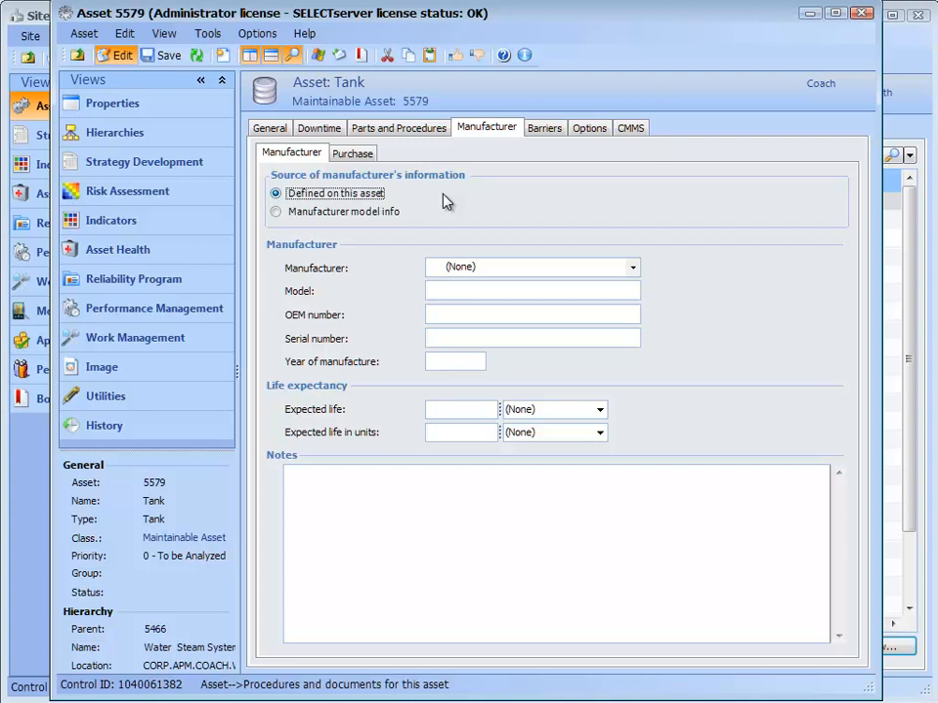
pyautogui.click(632, 267)
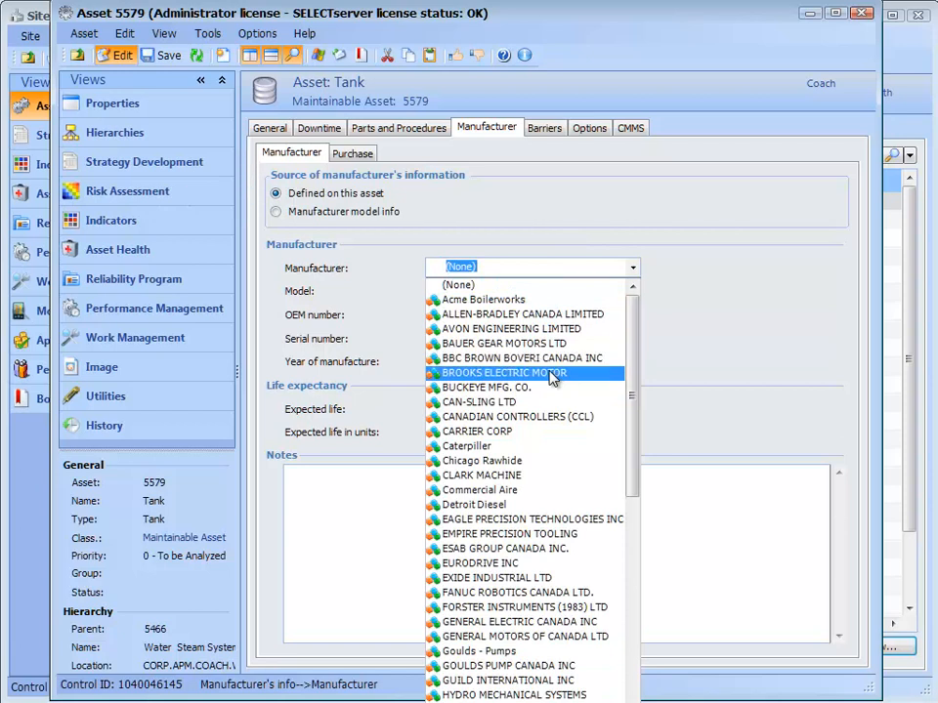
pyautogui.click(523, 441)
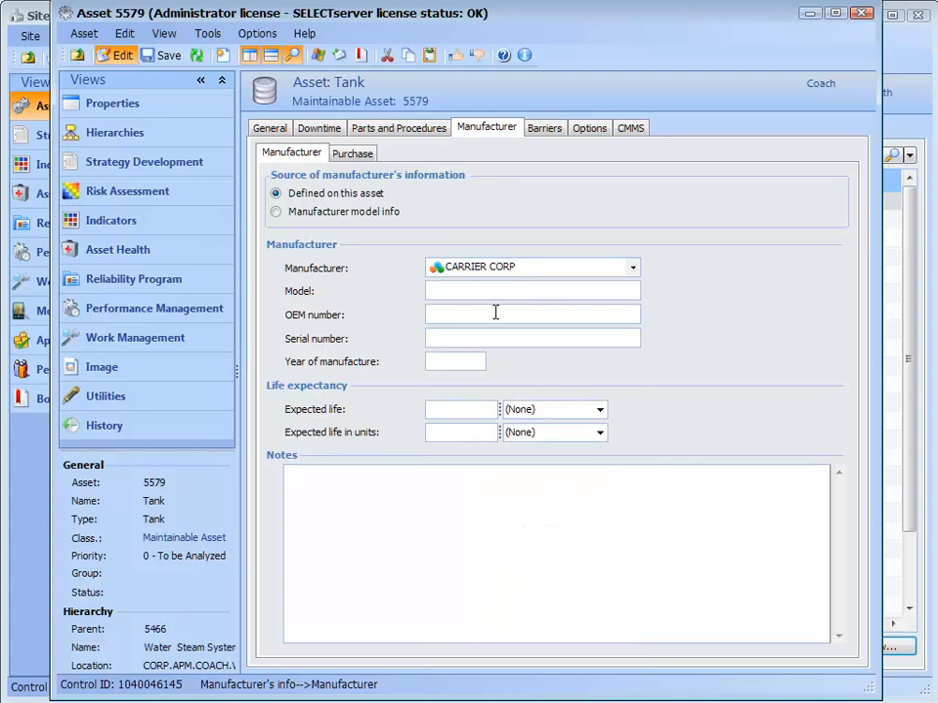
pyautogui.click(426, 337)
pyautogui.write('T-12324')
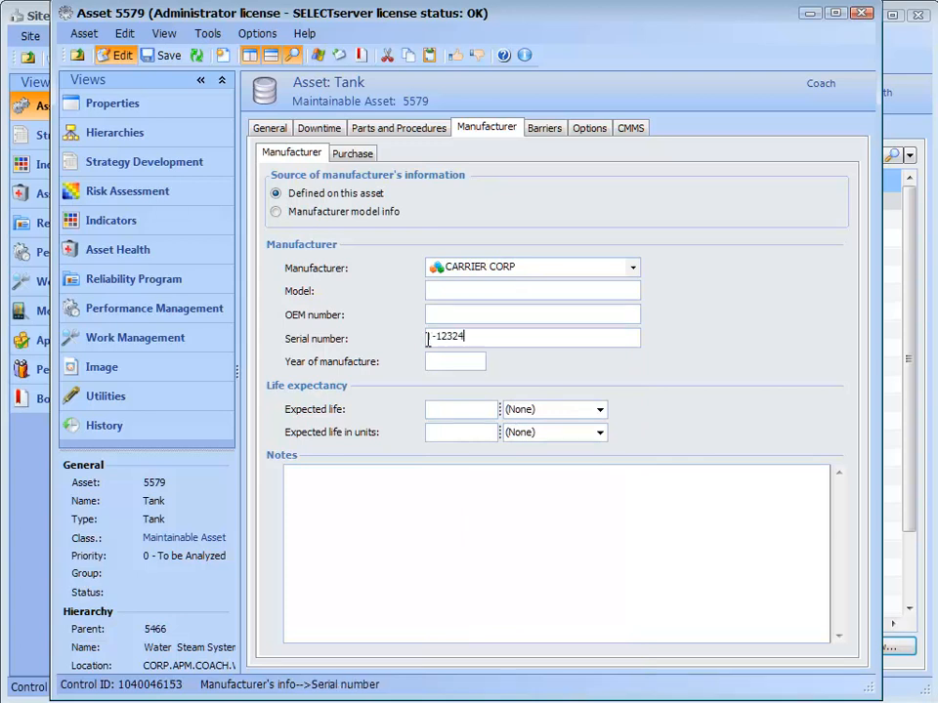
# Set the tank's expected life to 20 years in the manufacturer's life expectancy information
pyautogui.click(430, 413)
pyautogui.write('20')
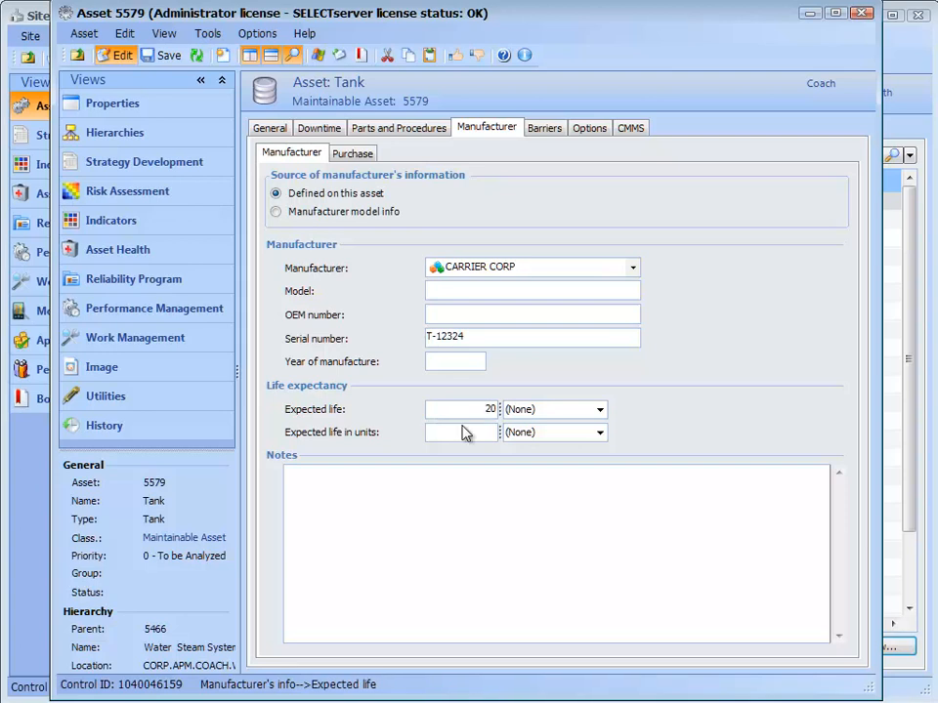
pyautogui.click(600, 409)
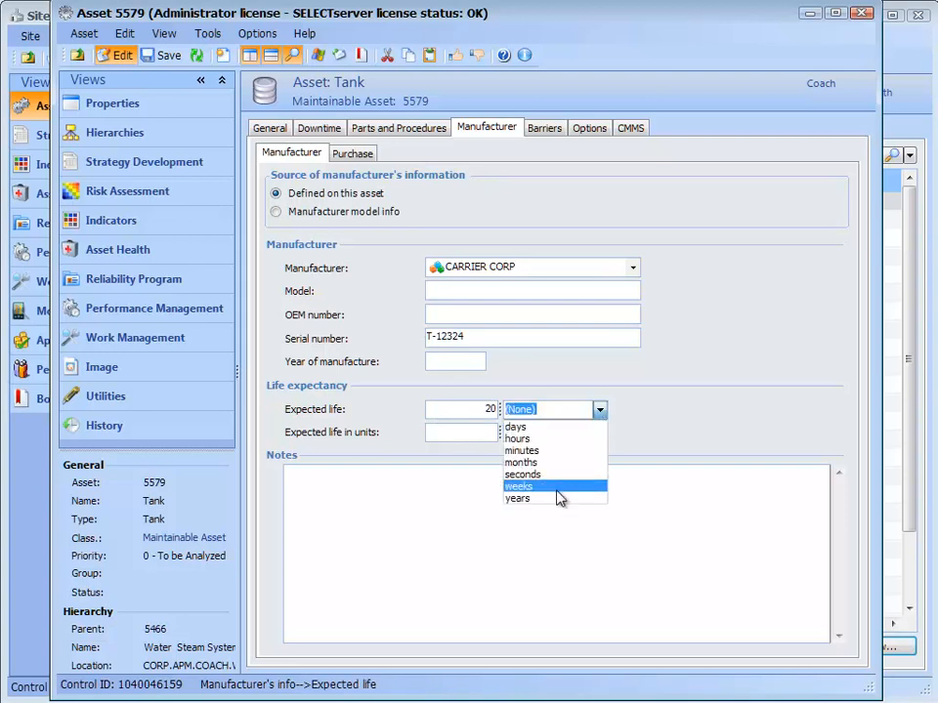
pyautogui.click(555, 499)
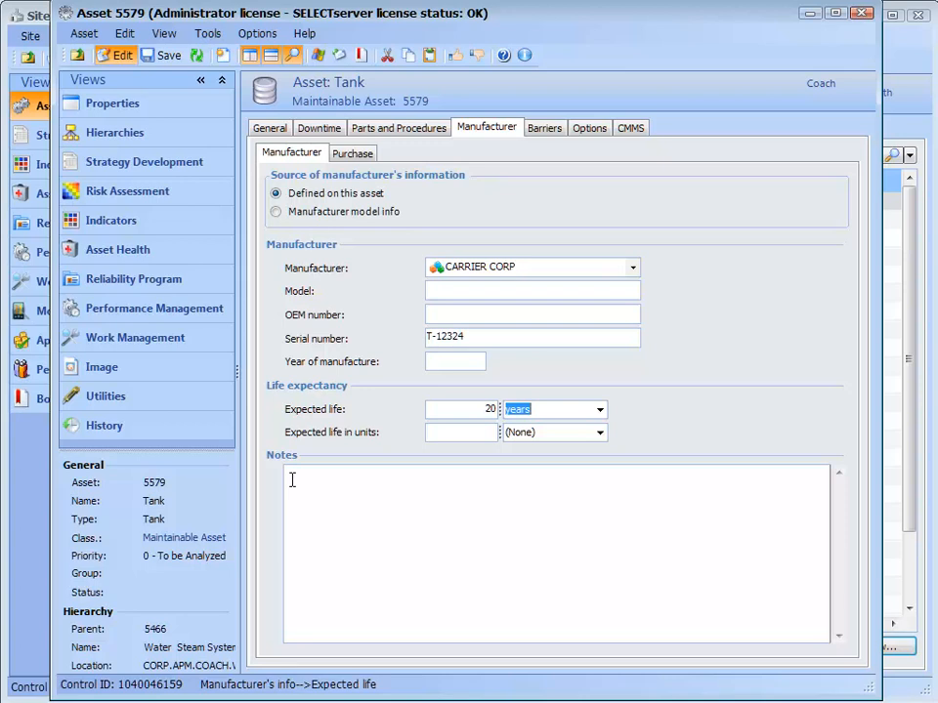
# Set the in-service date in the asset's purchase information to Saturday, June 01, 2013
pyautogui.click(358, 160)
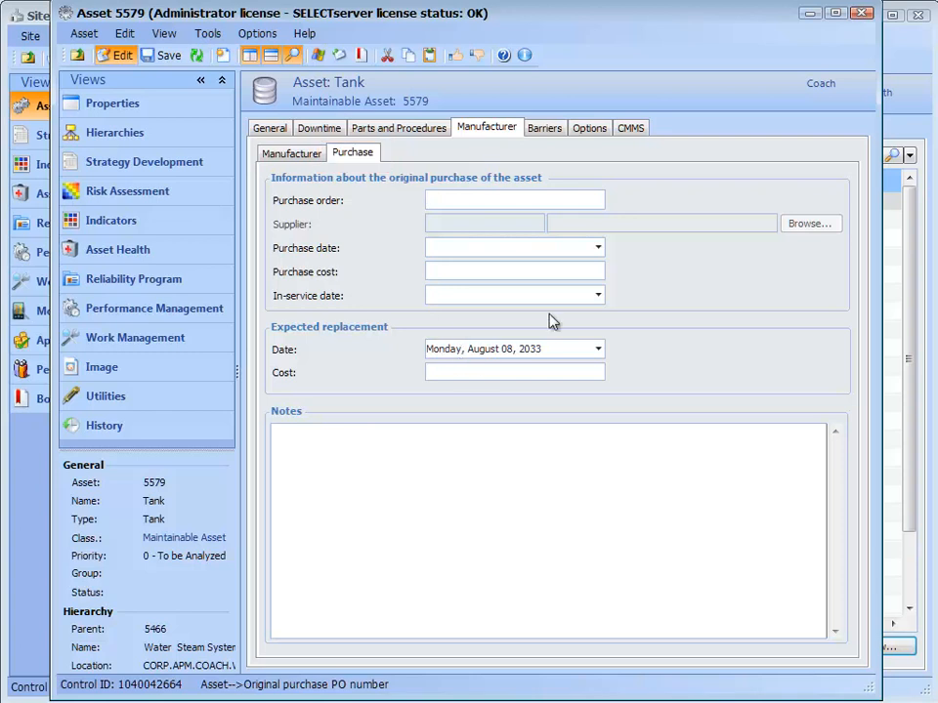
pyautogui.click(598, 295)
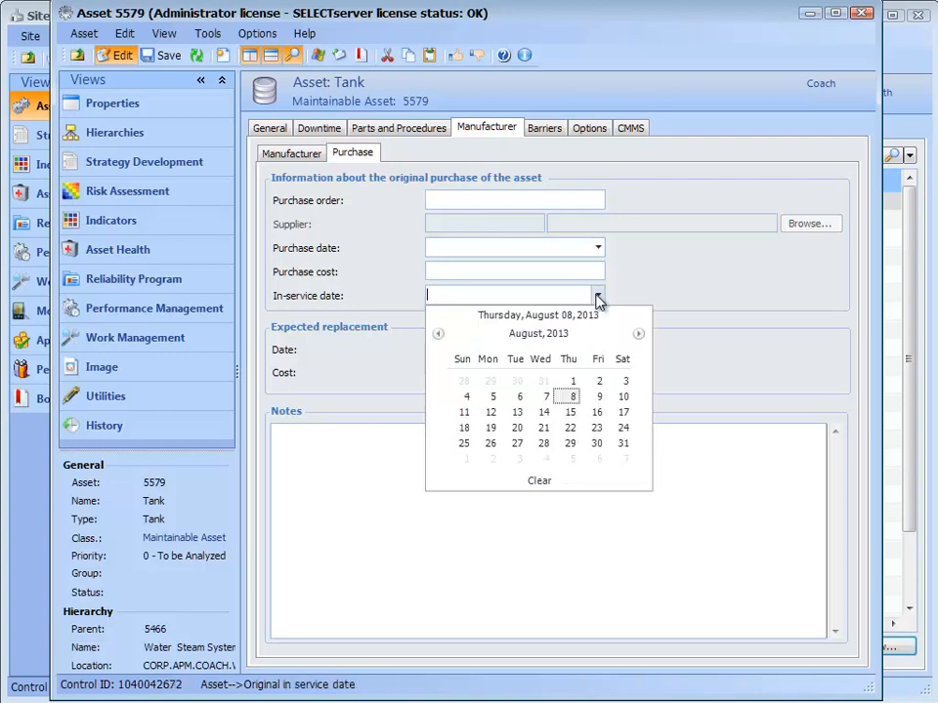
pyautogui.click(439, 334)
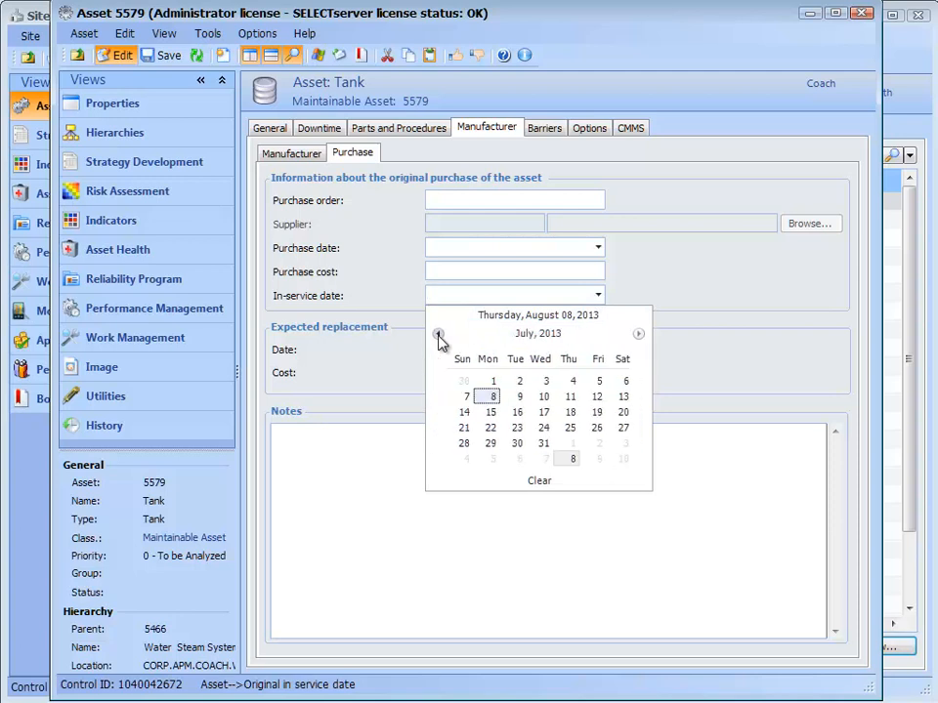
pyautogui.click(439, 334)
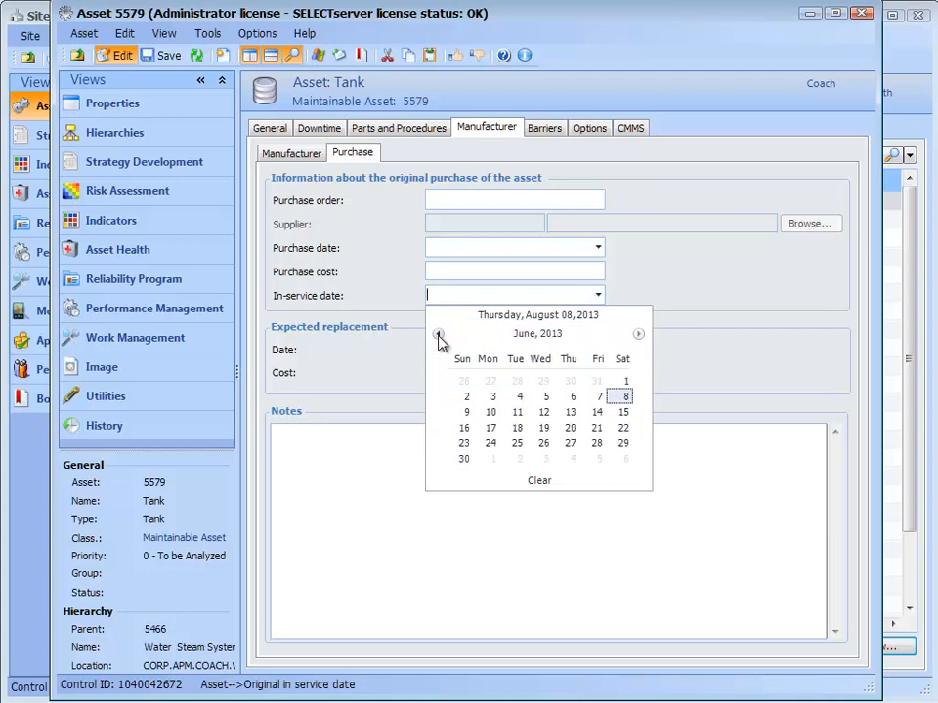
pyautogui.click(627, 382)
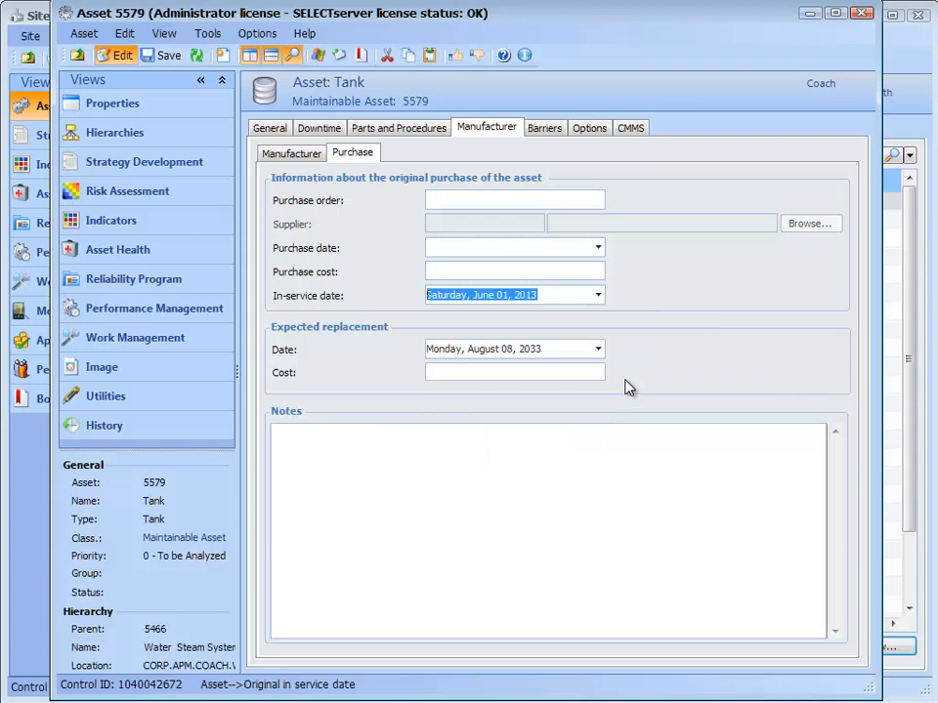
pyautogui.press('Tab')
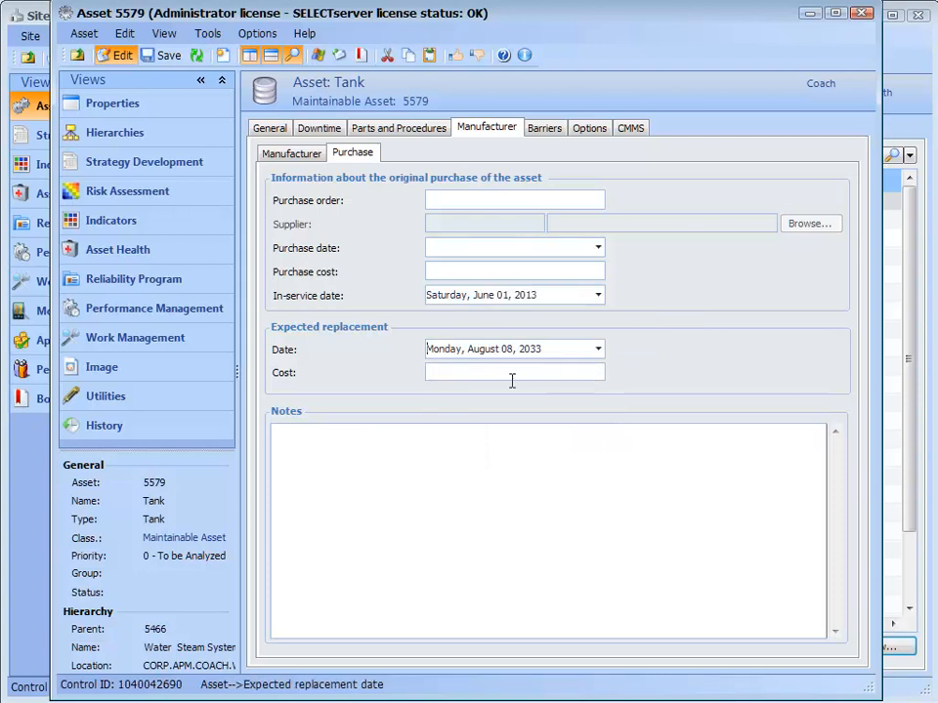
# Start a new barrier for the Tank asset with type Coating or Painting and mark it as a primary barrier
pyautogui.click(544, 128)
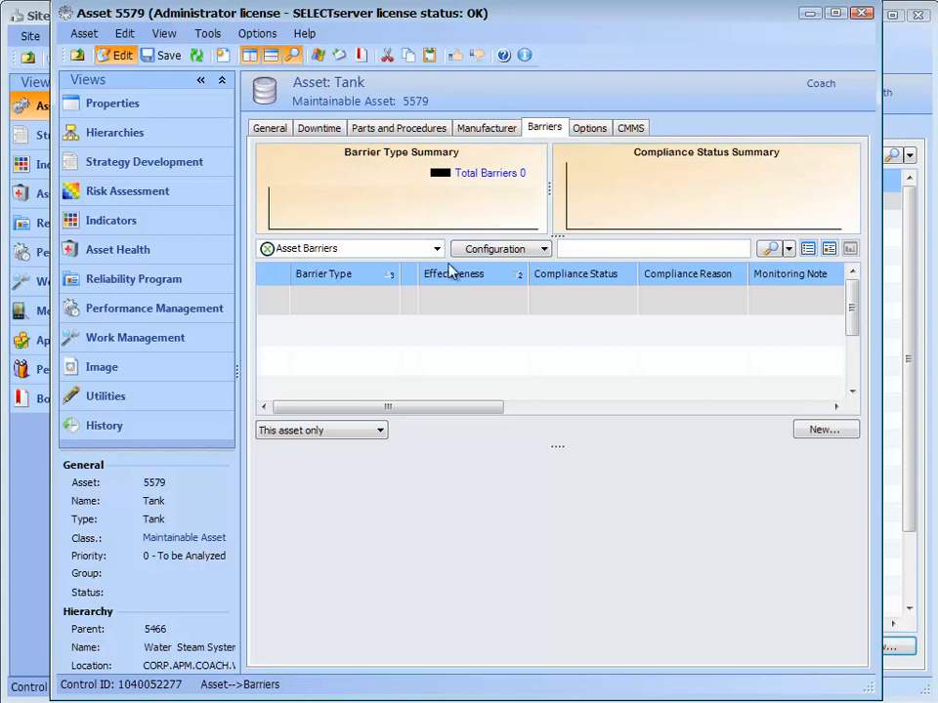
pyautogui.click(809, 432)
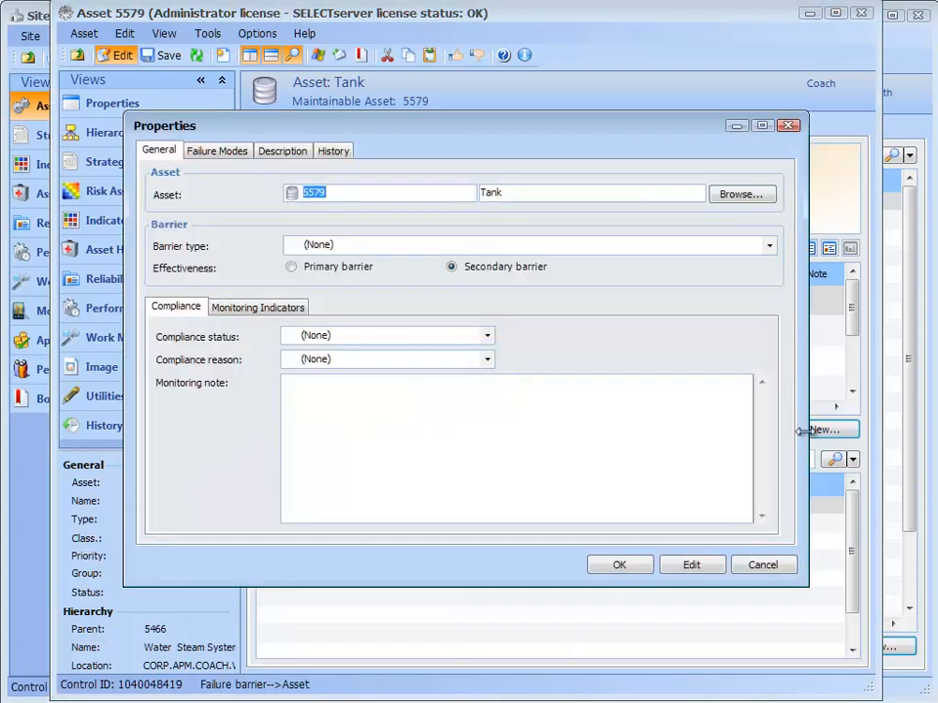
pyautogui.click(770, 246)
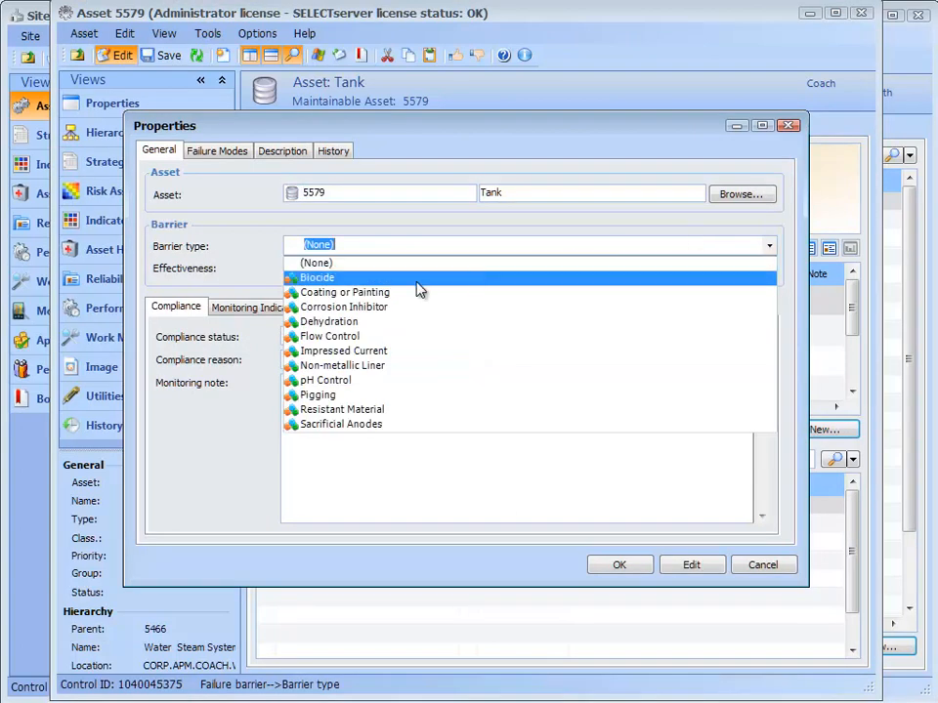
pyautogui.click(368, 292)
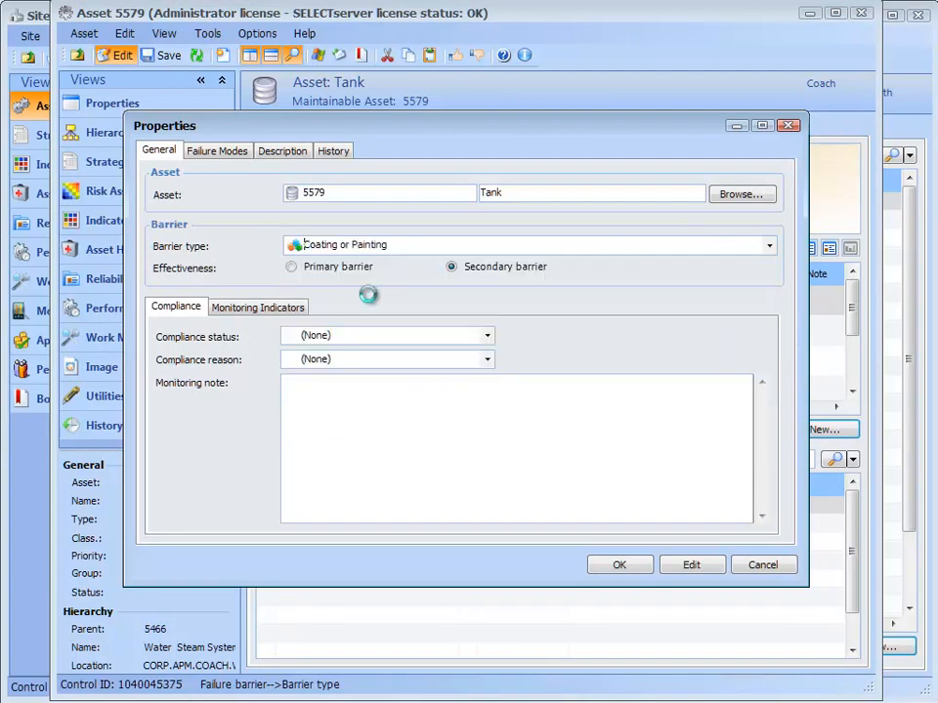
pyautogui.click(291, 269)
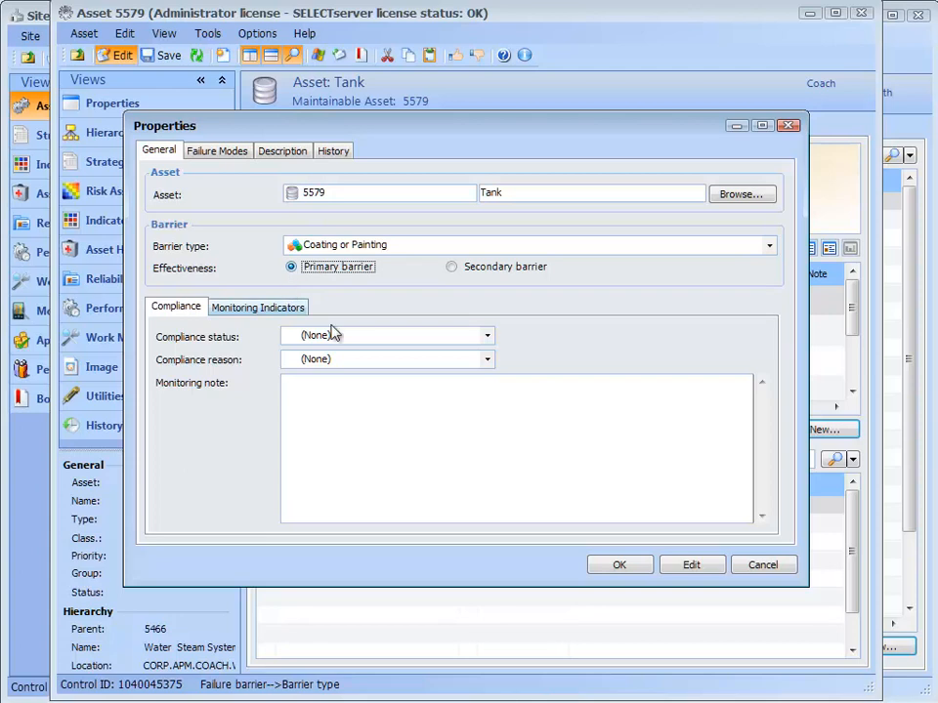
# Set the barrier's compliance status to Not Compliant and its compliance reason to Not painted
pyautogui.click(488, 338)
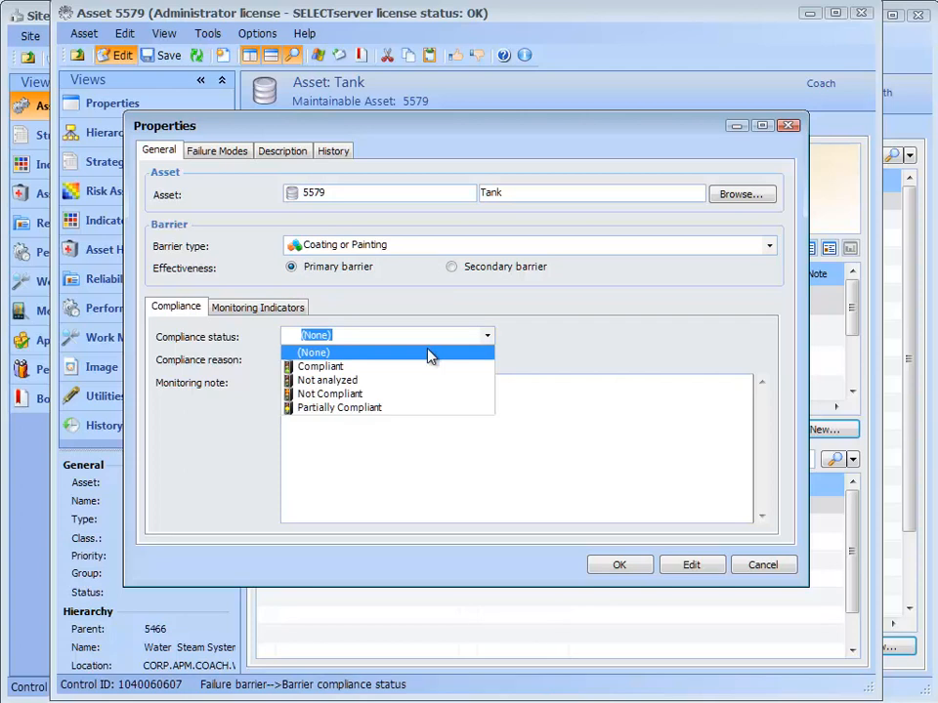
pyautogui.click(363, 393)
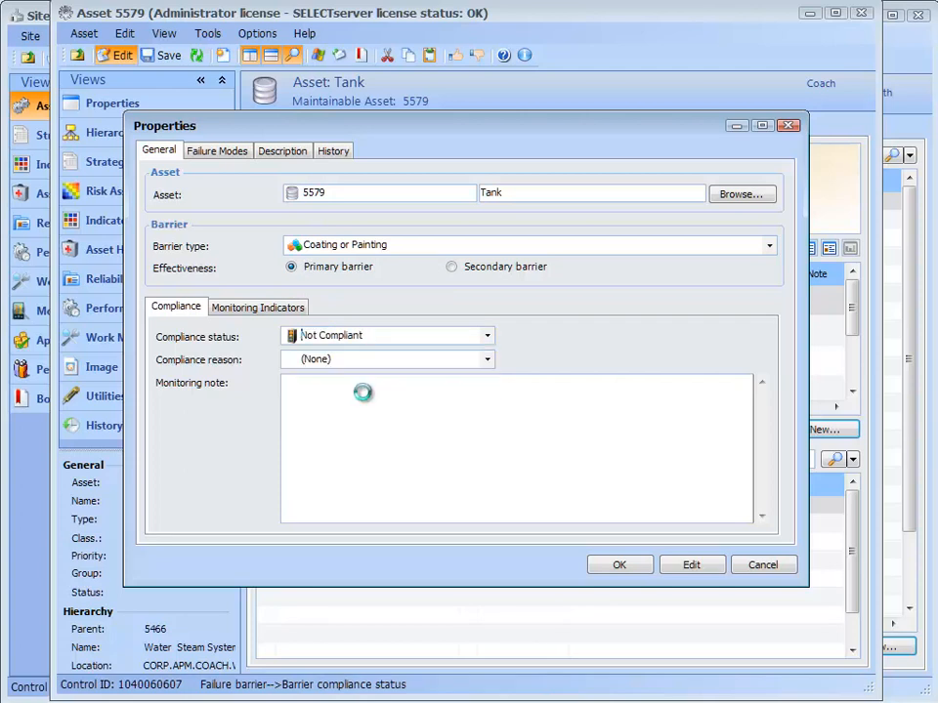
pyautogui.click(488, 362)
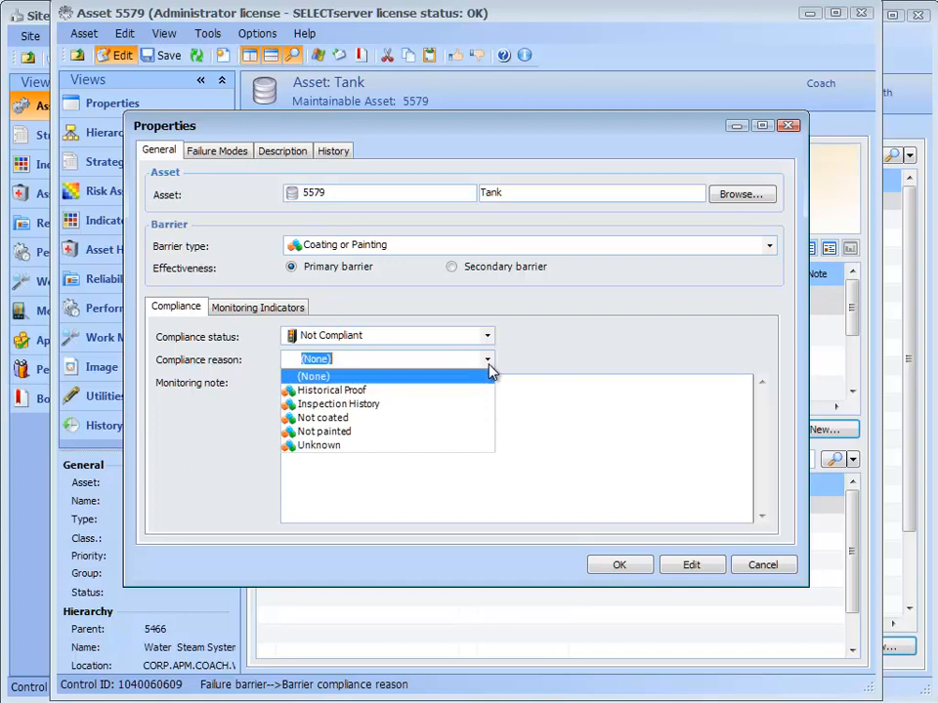
pyautogui.click(352, 433)
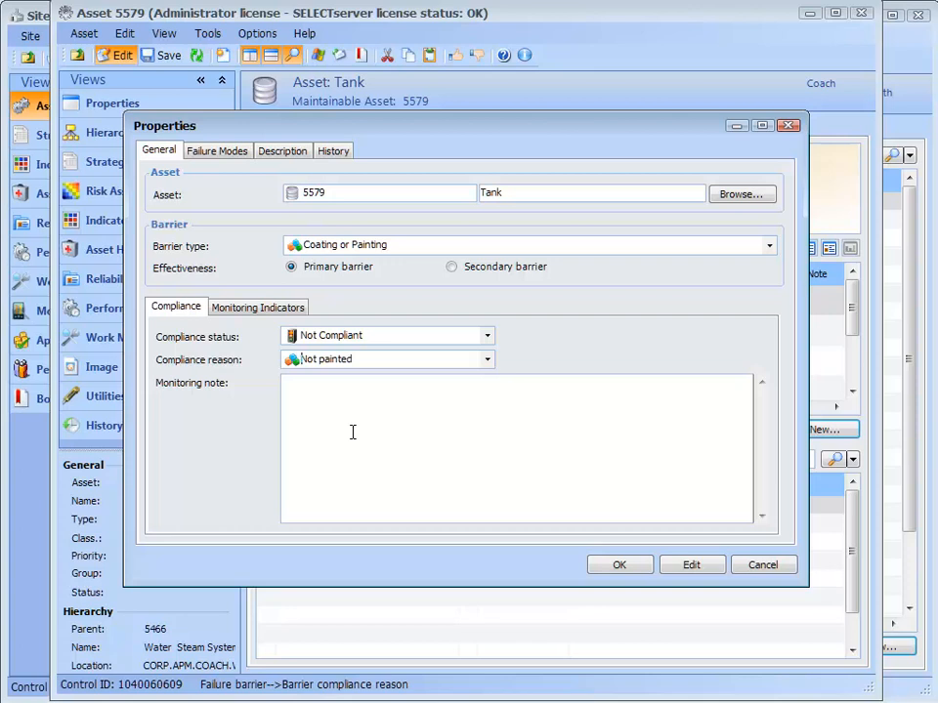
# Review the barrier's monitoring indicators, failure modes, description and history, and accept the new barrier
pyautogui.click(257, 307)
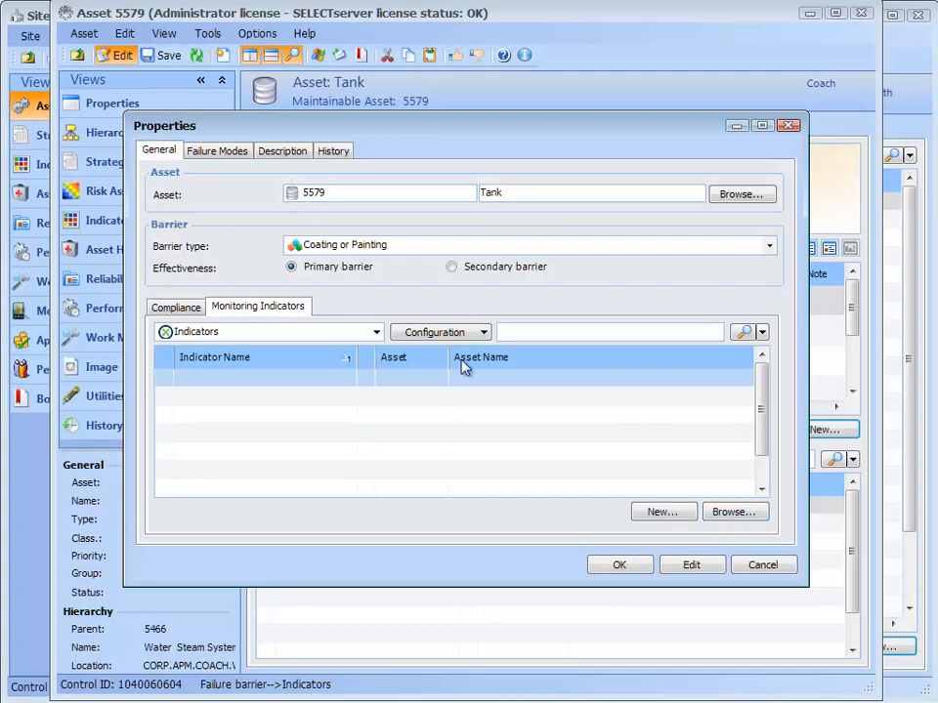
pyautogui.click(227, 153)
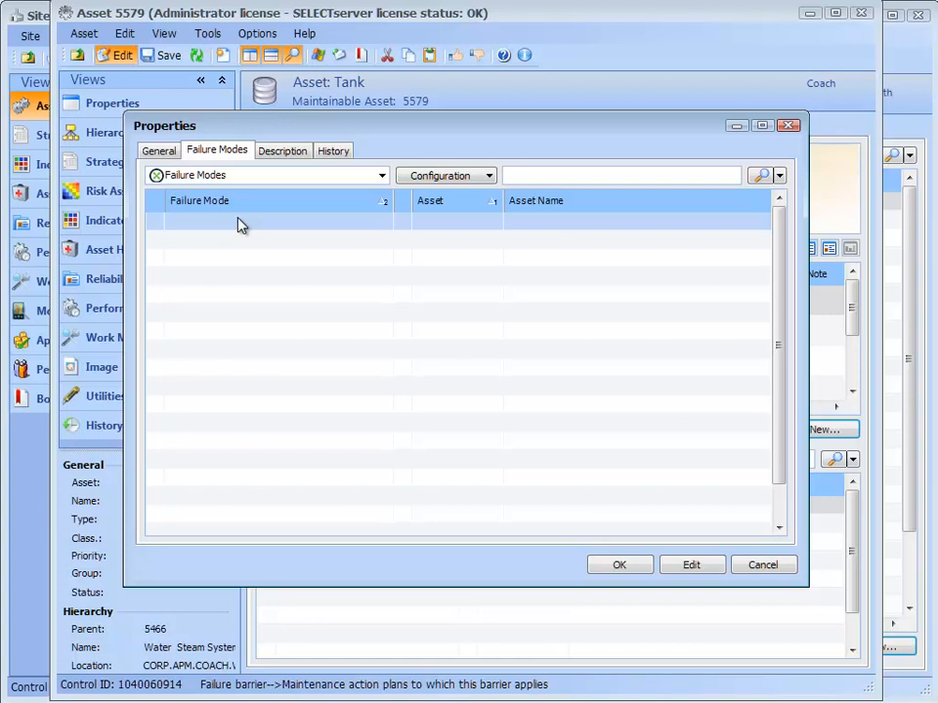
pyautogui.click(282, 153)
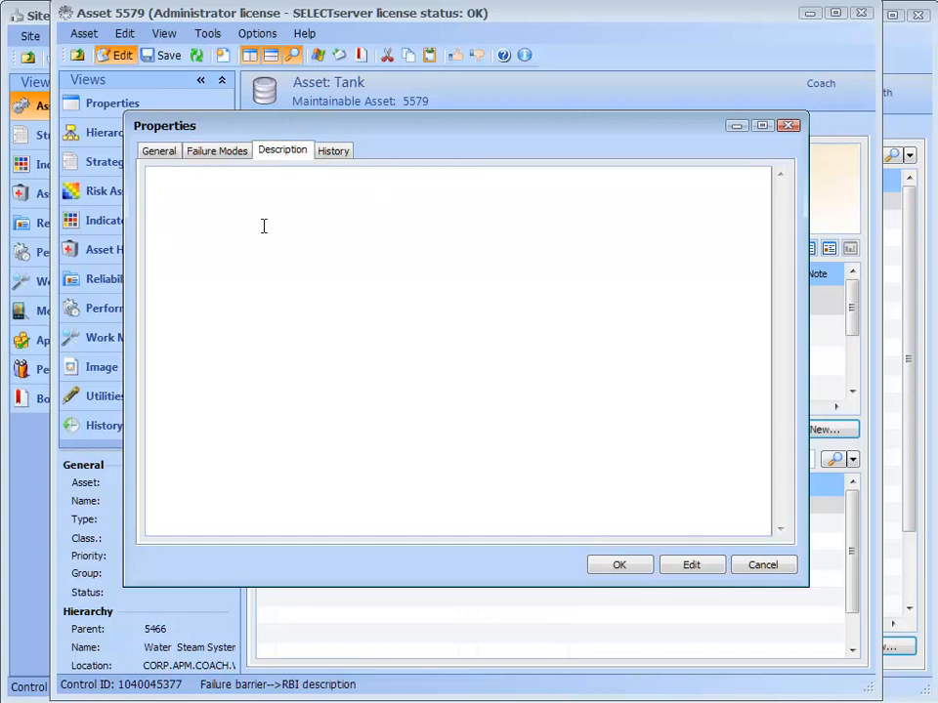
pyautogui.click(331, 154)
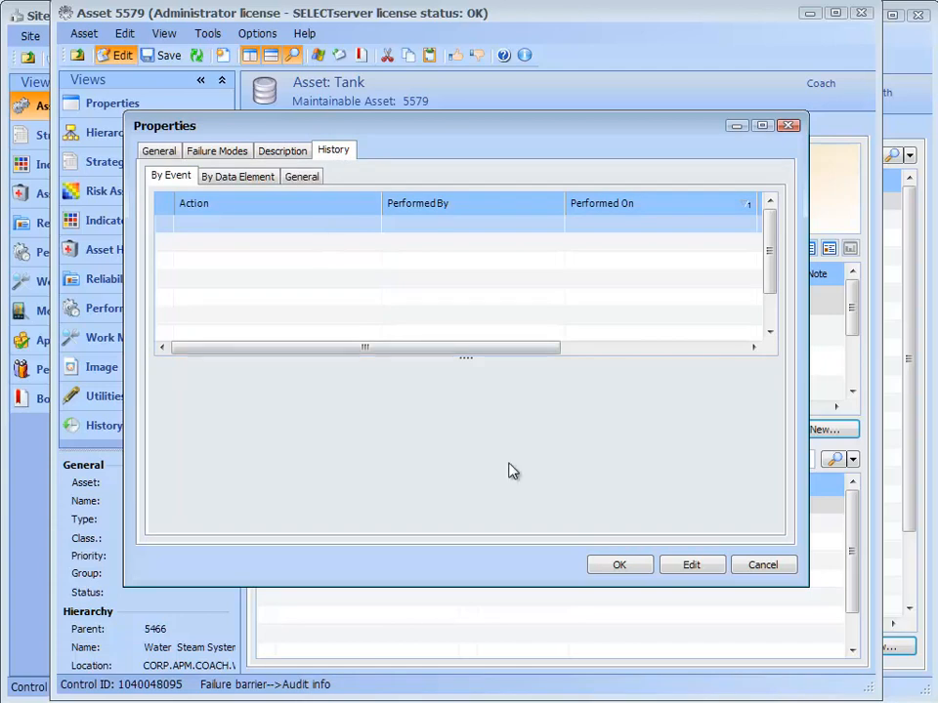
pyautogui.click(617, 568)
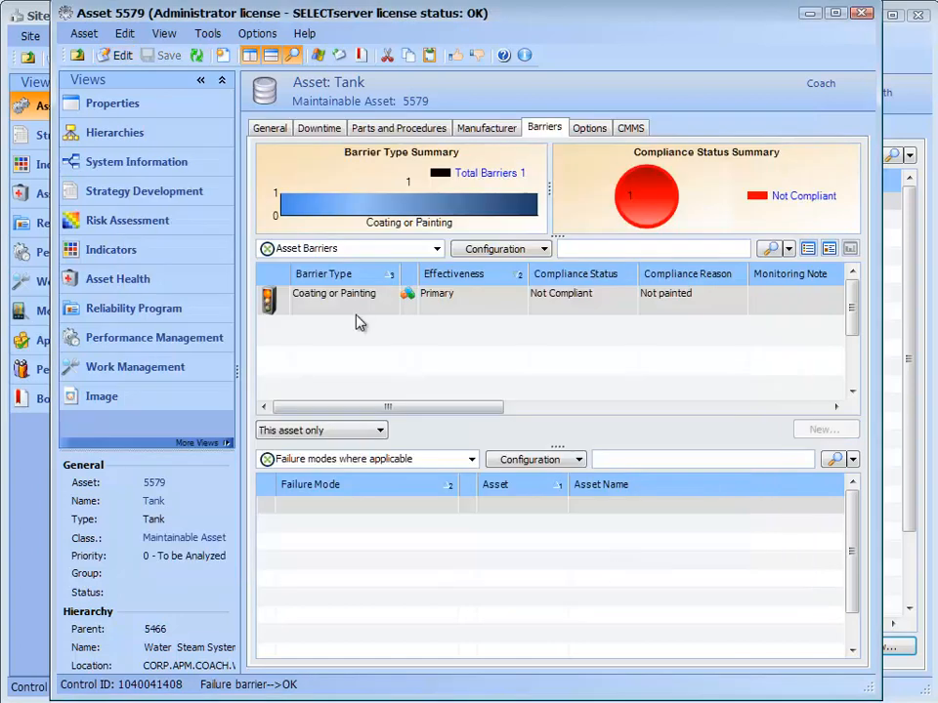
# Set the default work type for the asset's work documents to On Condition
pyautogui.click(589, 128)
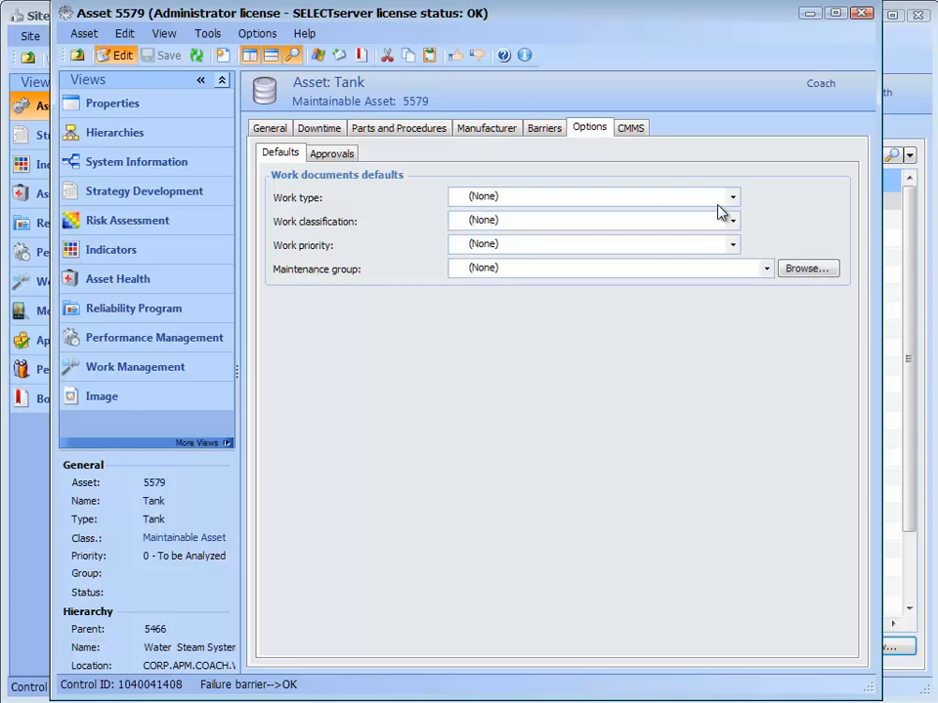
pyautogui.click(678, 200)
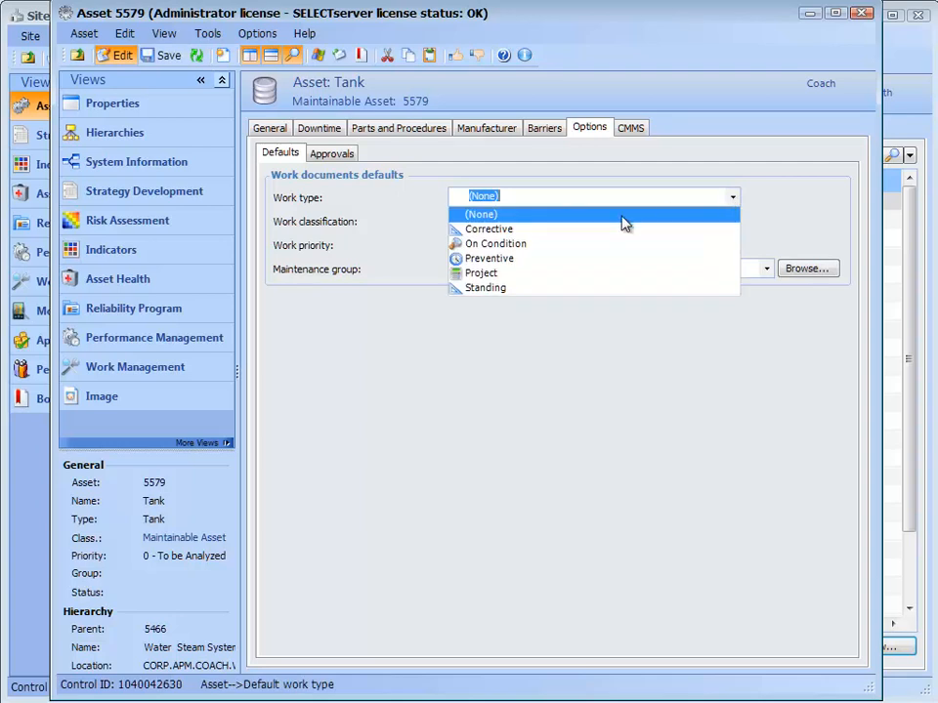
pyautogui.click(533, 244)
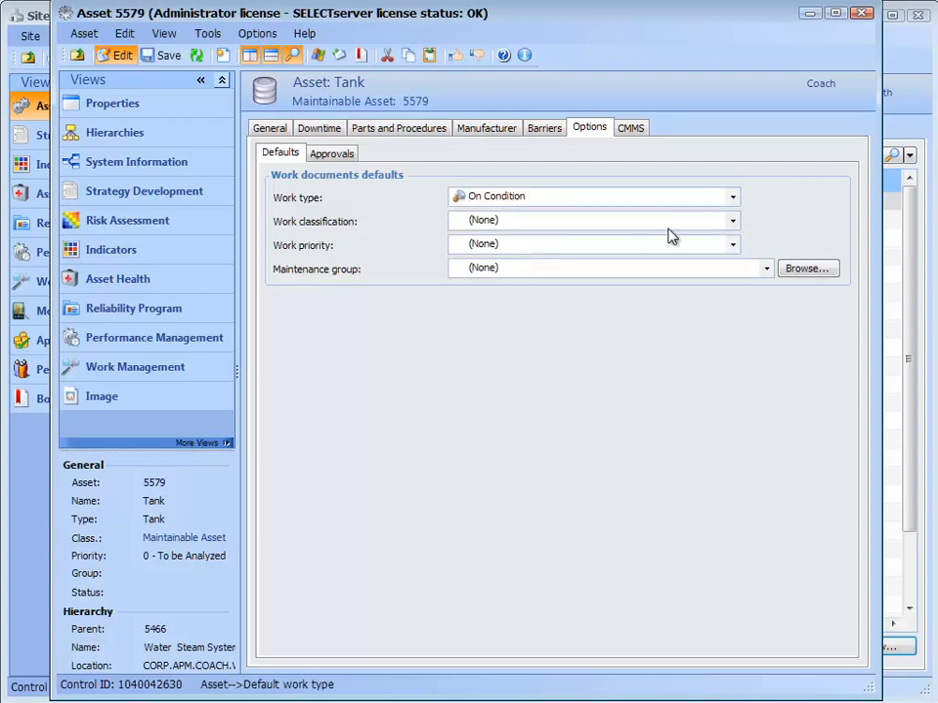
# Set the work document defaults to classification Inspection and priority Normal, and view the asset's approval routes
pyautogui.click(732, 222)
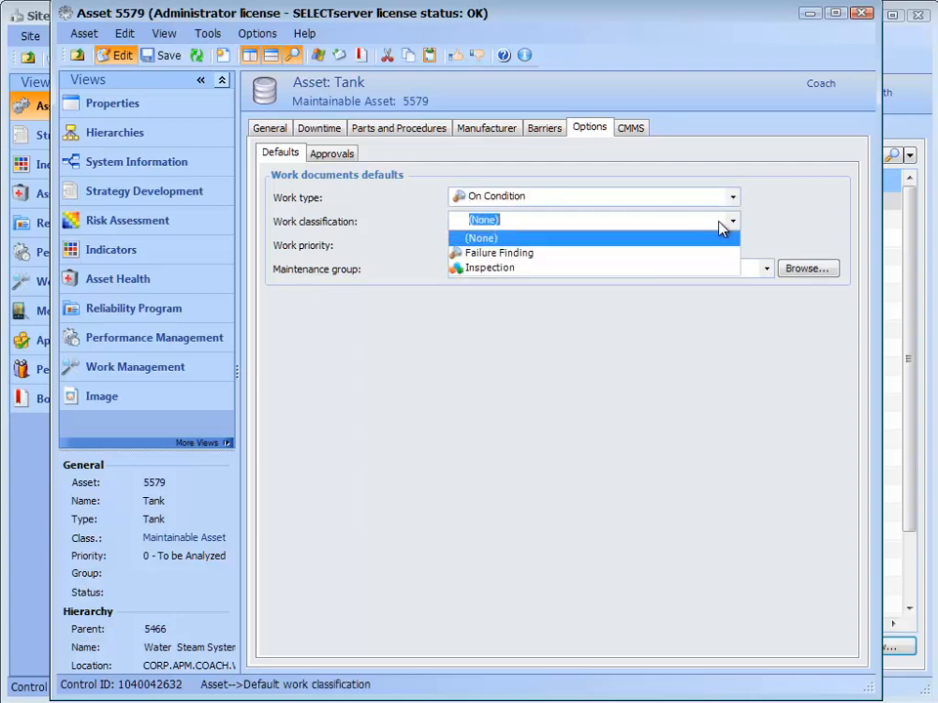
pyautogui.click(590, 270)
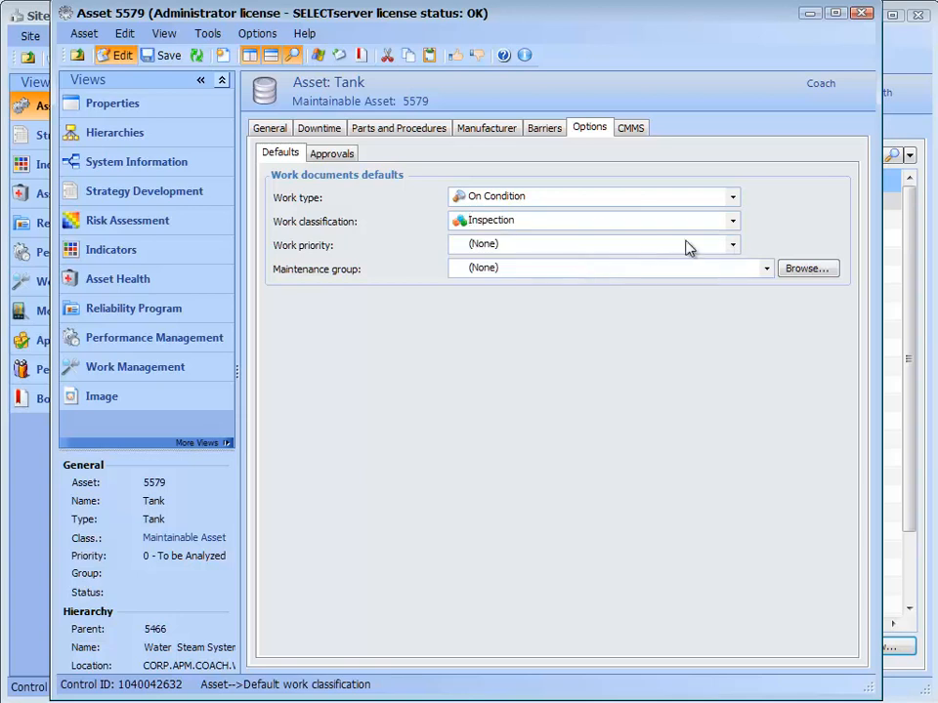
pyautogui.click(734, 246)
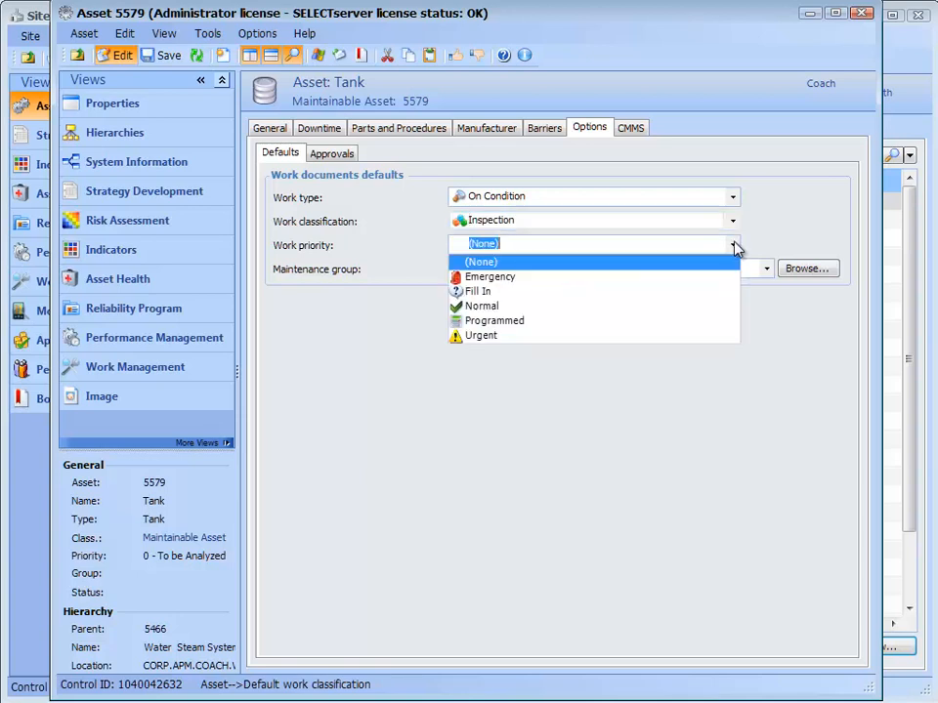
pyautogui.click(568, 315)
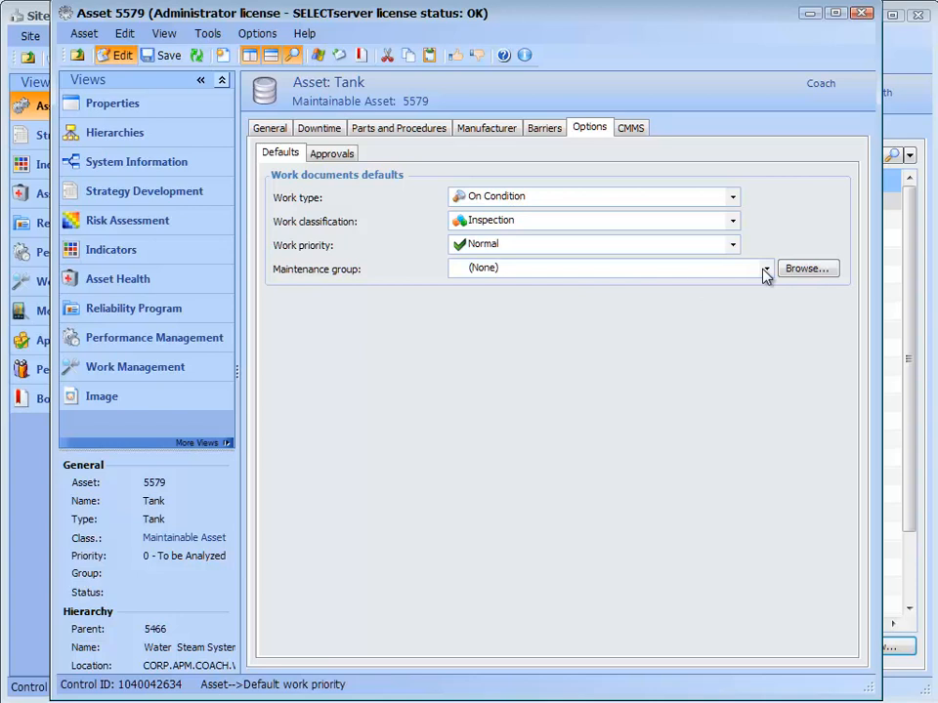
pyautogui.click(335, 154)
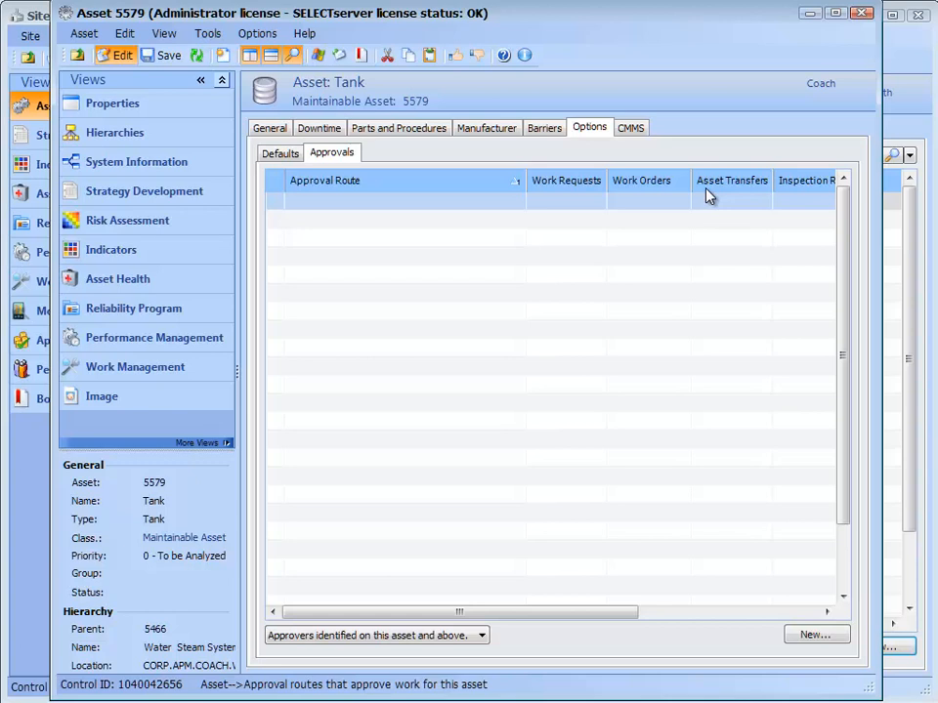
# Mark that an equivalent asset exists in the CMMS and set its CMMS type to Functional location
pyautogui.click(631, 128)
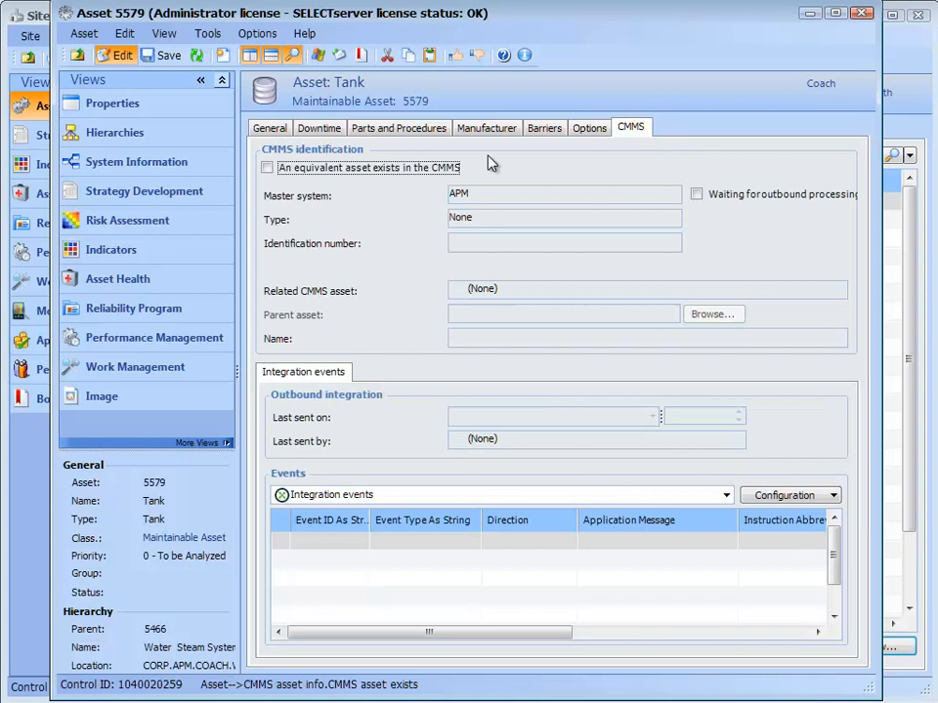
pyautogui.click(268, 170)
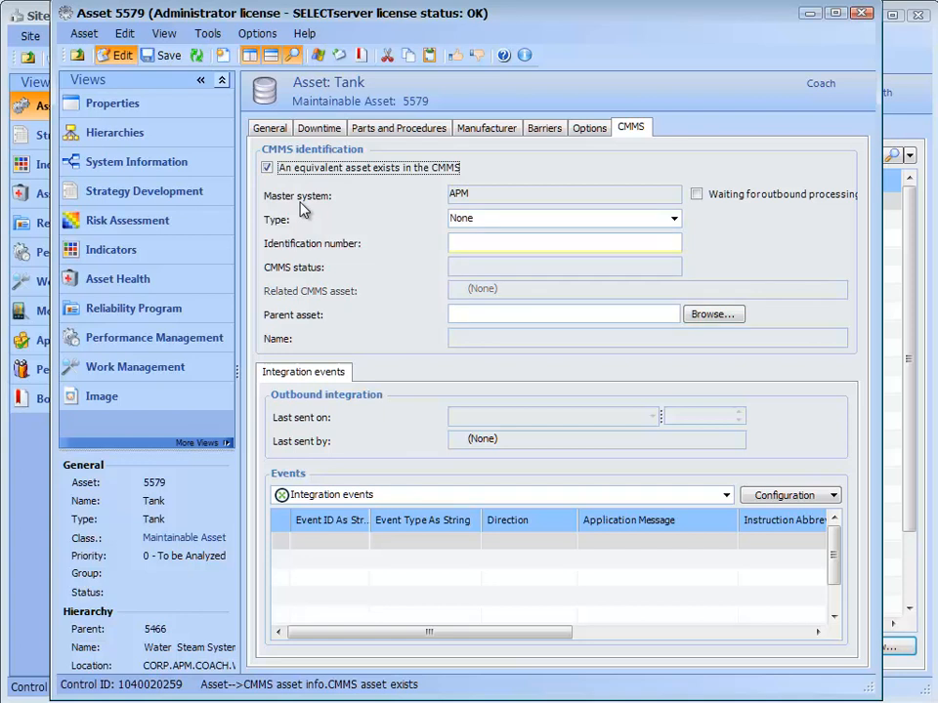
pyautogui.click(674, 220)
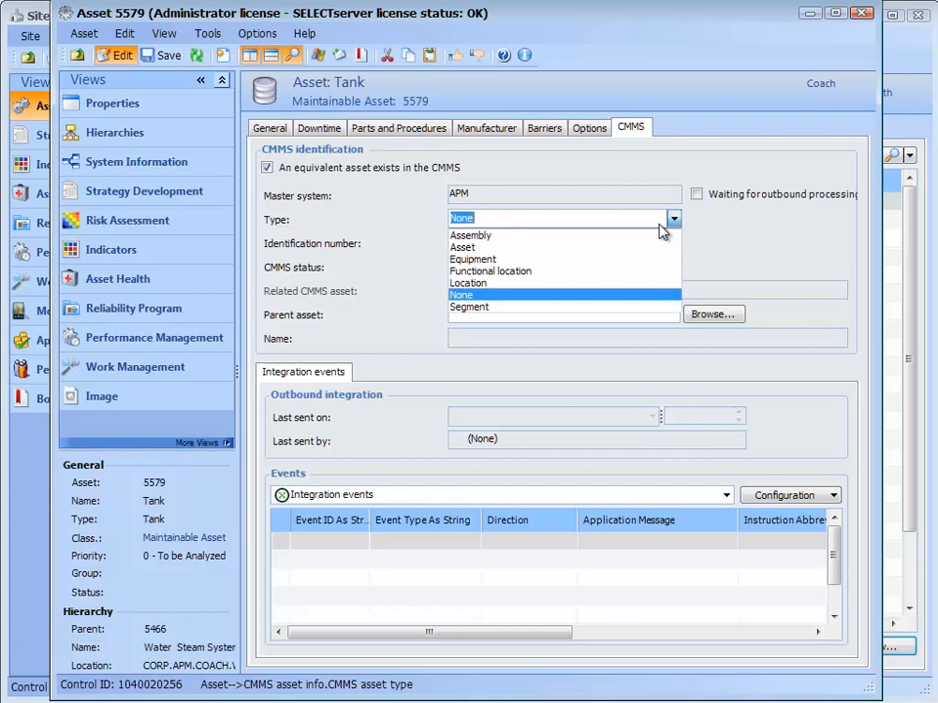
pyautogui.click(538, 271)
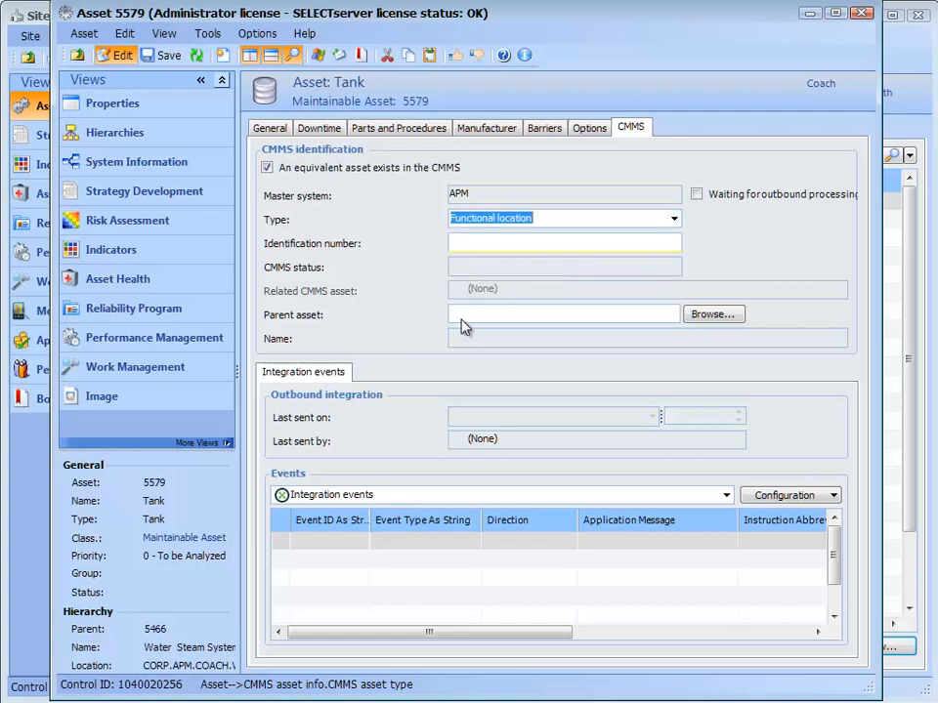
# Assign the Water & Steam System (5466) from the asset hierarchy as the CMMS parent asset
pyautogui.click(698, 314)
pyautogui.click(304, 242)
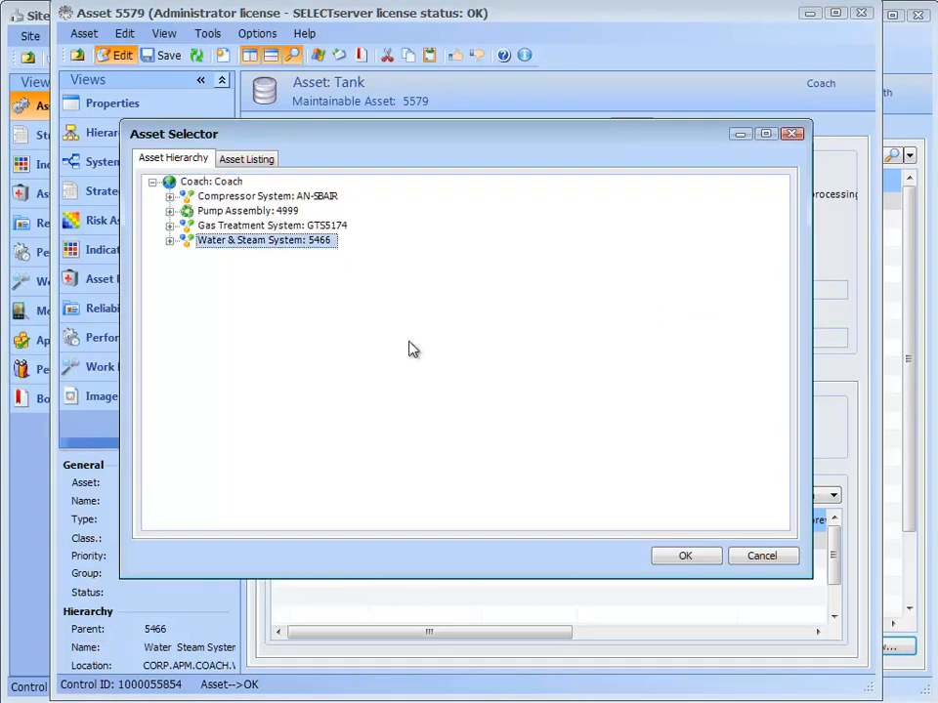
pyautogui.click(681, 556)
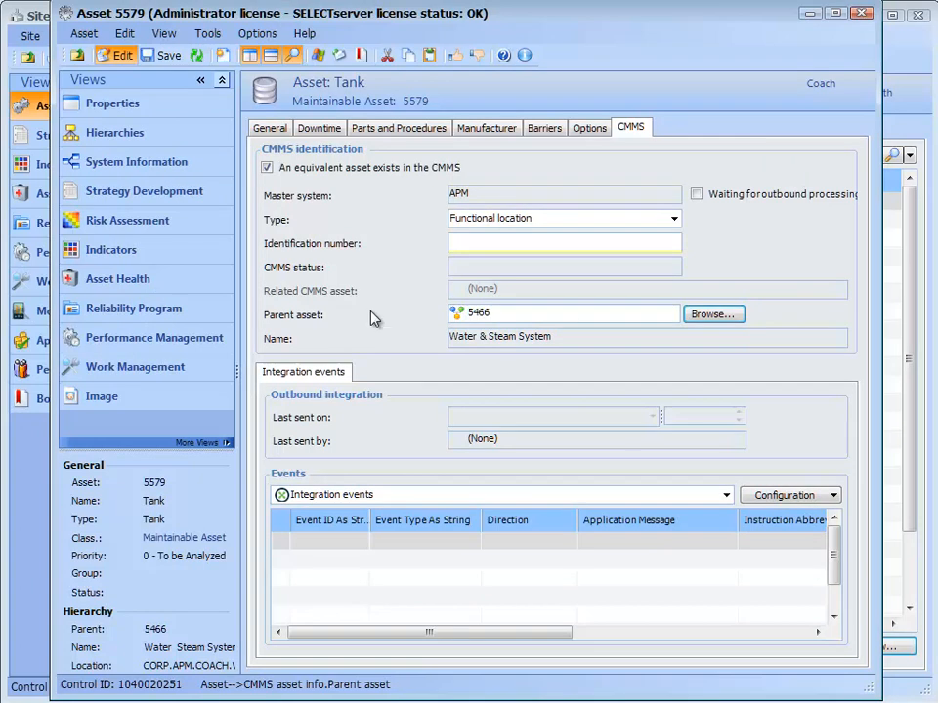
# Save the Tank asset record and close its window
pyautogui.click(168, 56)
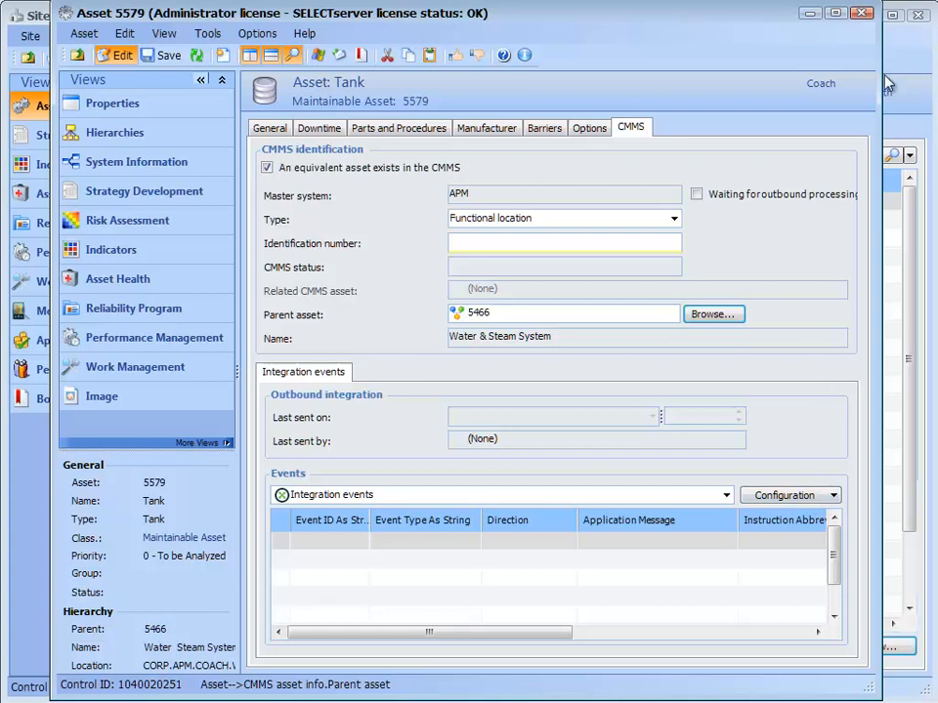
pyautogui.click(860, 14)
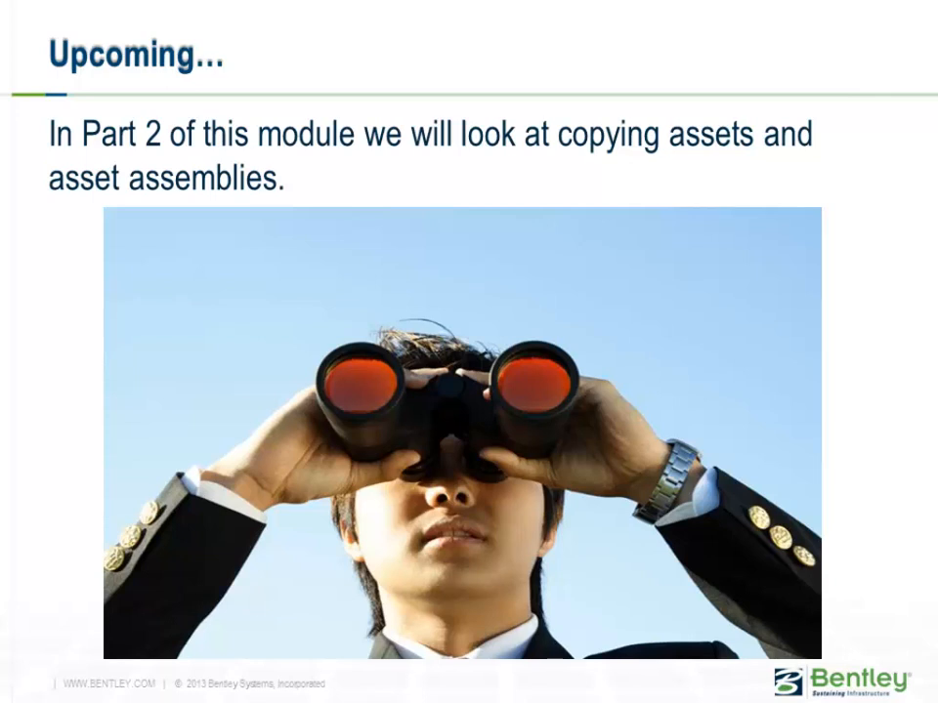